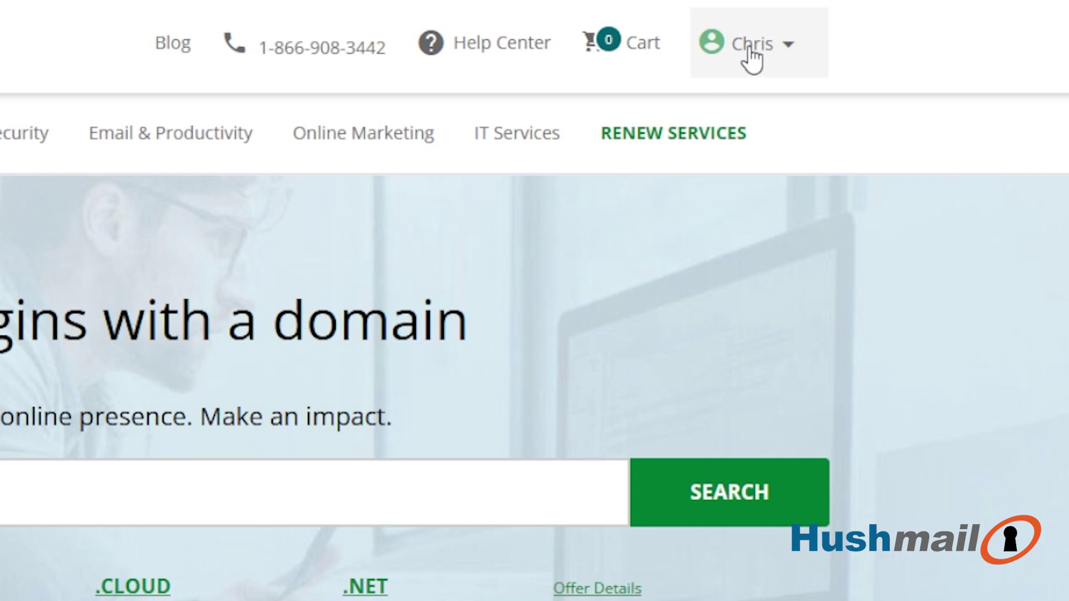
- Go from the account menu to the hushtestdomain9.com domain overview
click(751, 50)
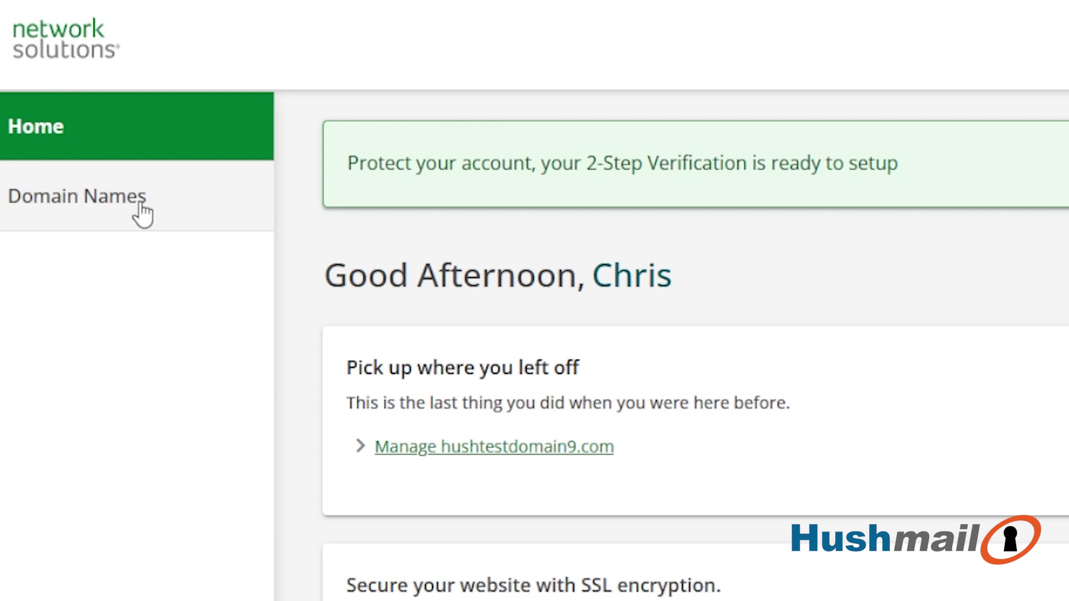
click(142, 211)
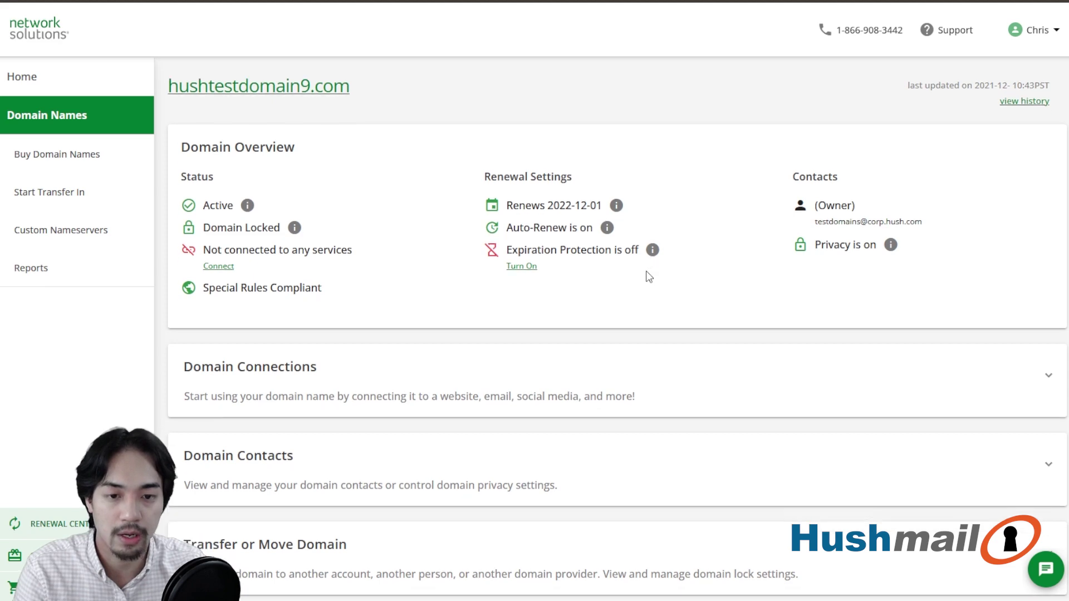
scroll(648, 276, down, 3)
scroll(648, 275, down, 3)
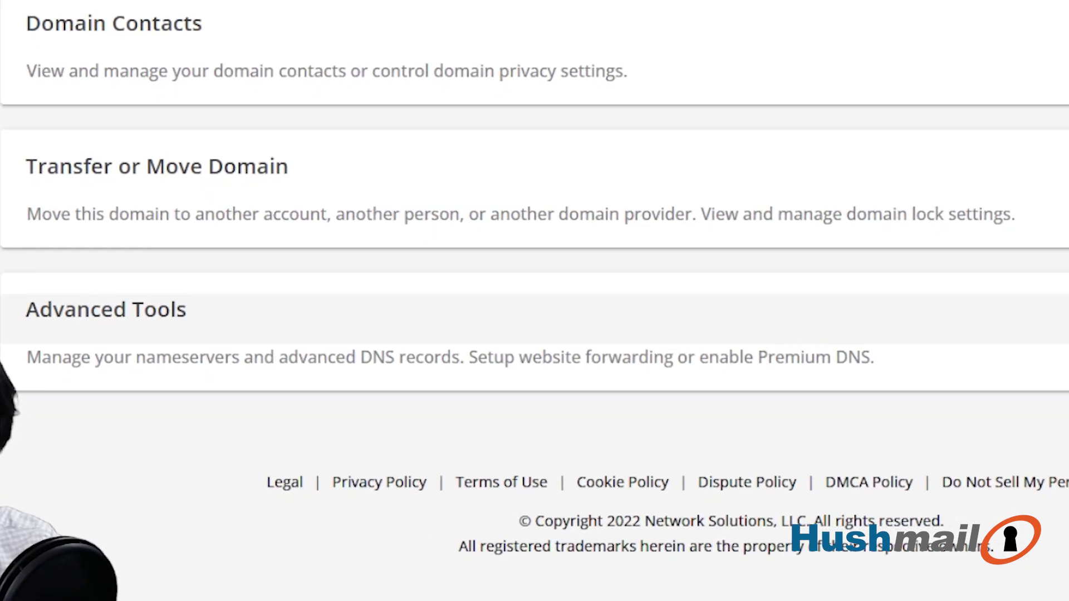
- Expand Advanced Tools and choose MANAGE for Advanced DNS Records, bringing up the warning
click(535, 317)
scroll(757, 311, down, 3)
scroll(757, 311, down, 2)
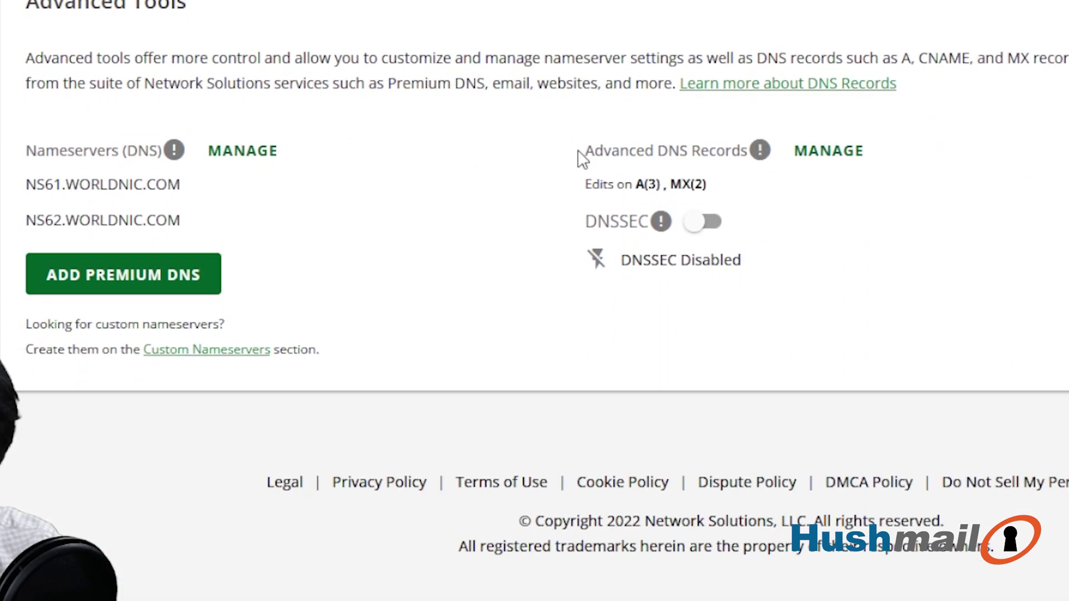
drag(611, 152, 749, 151)
click(883, 160)
click(833, 153)
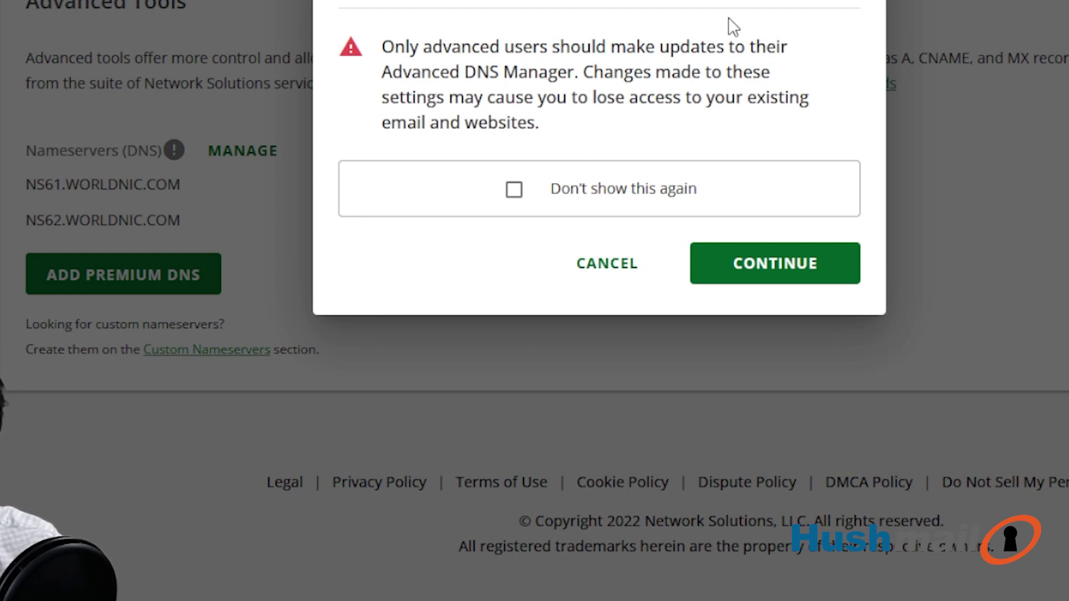
- Continue past the warning and try deleting the plsmtp1.hushmail.com MX record
click(775, 264)
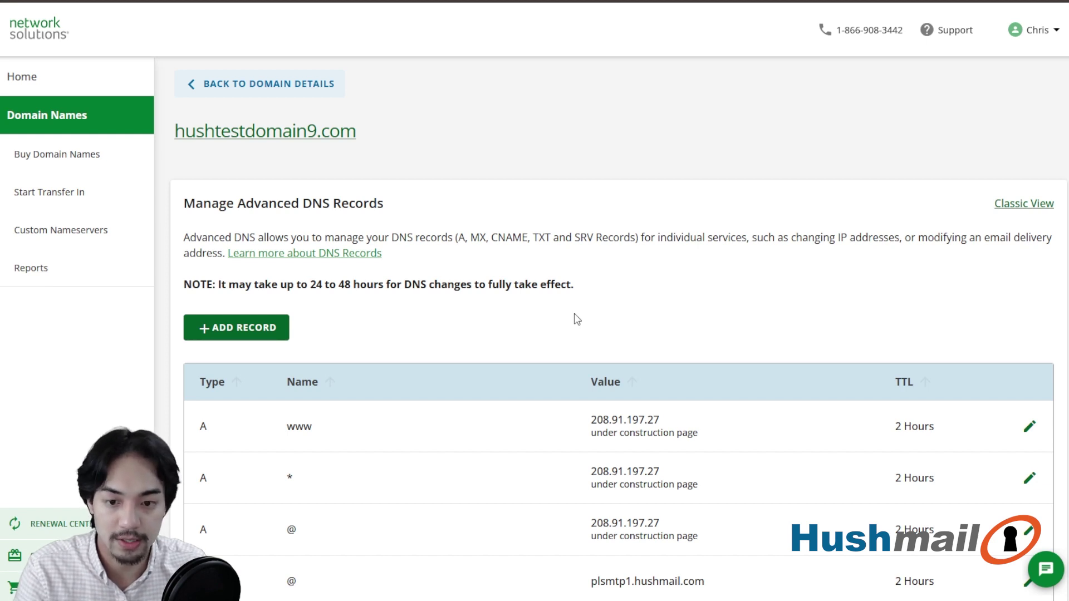
scroll(574, 318, down, 3)
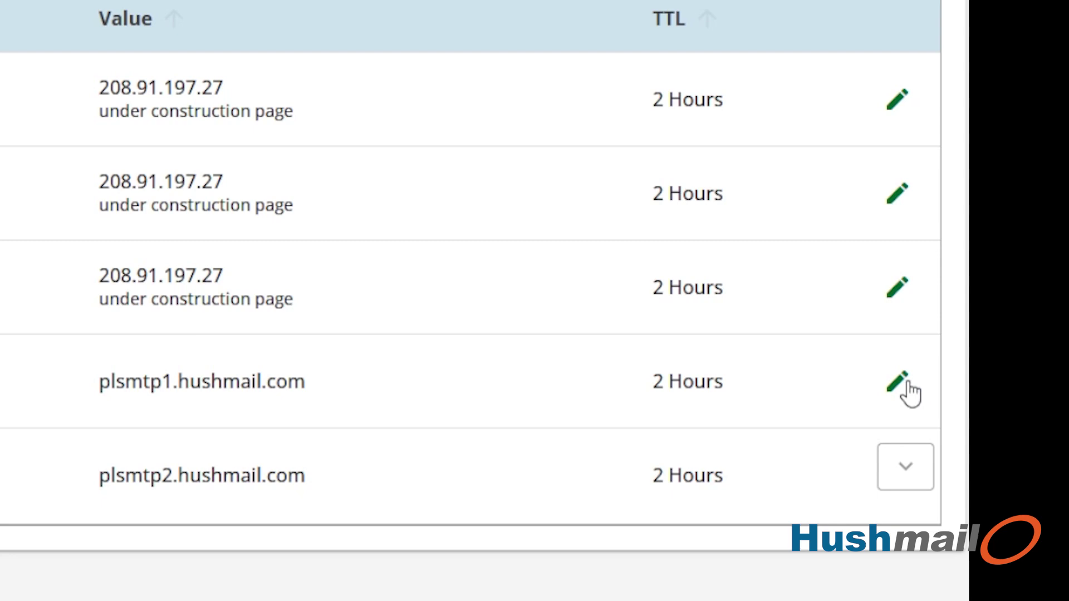
click(898, 382)
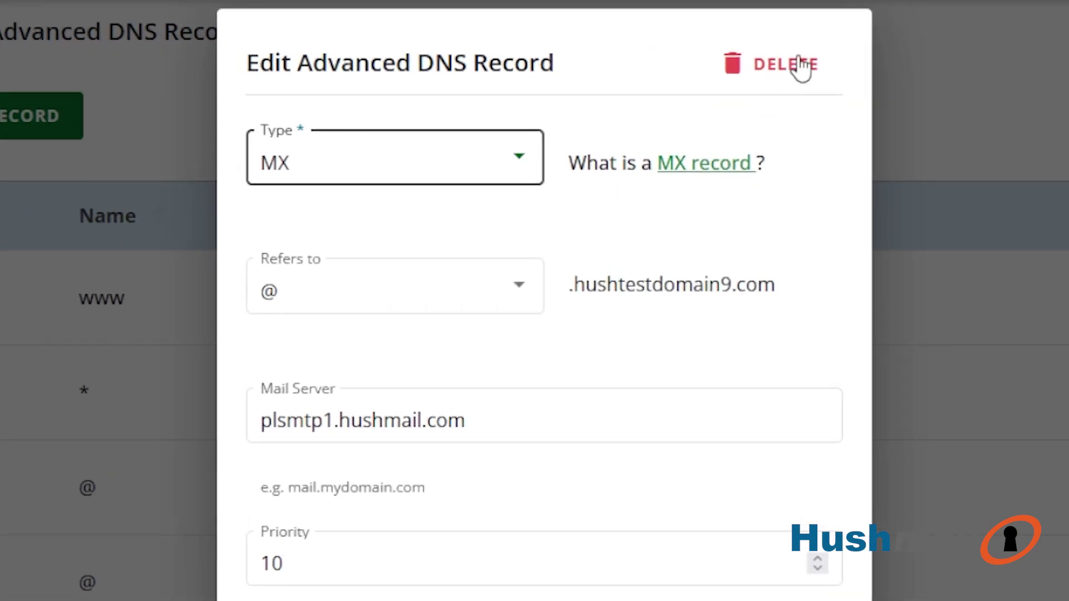
click(786, 64)
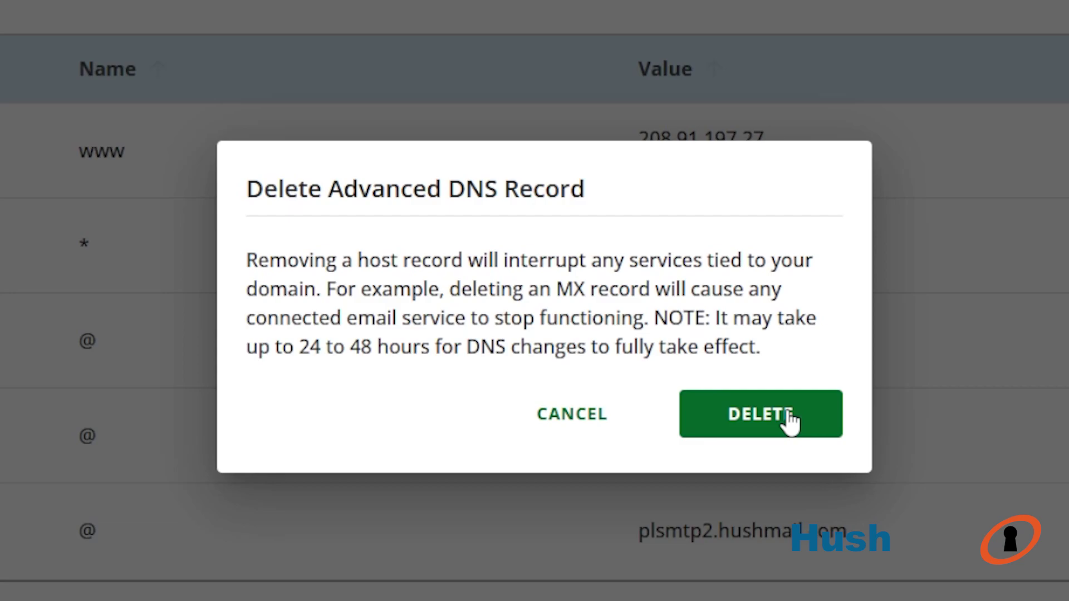
click(790, 418)
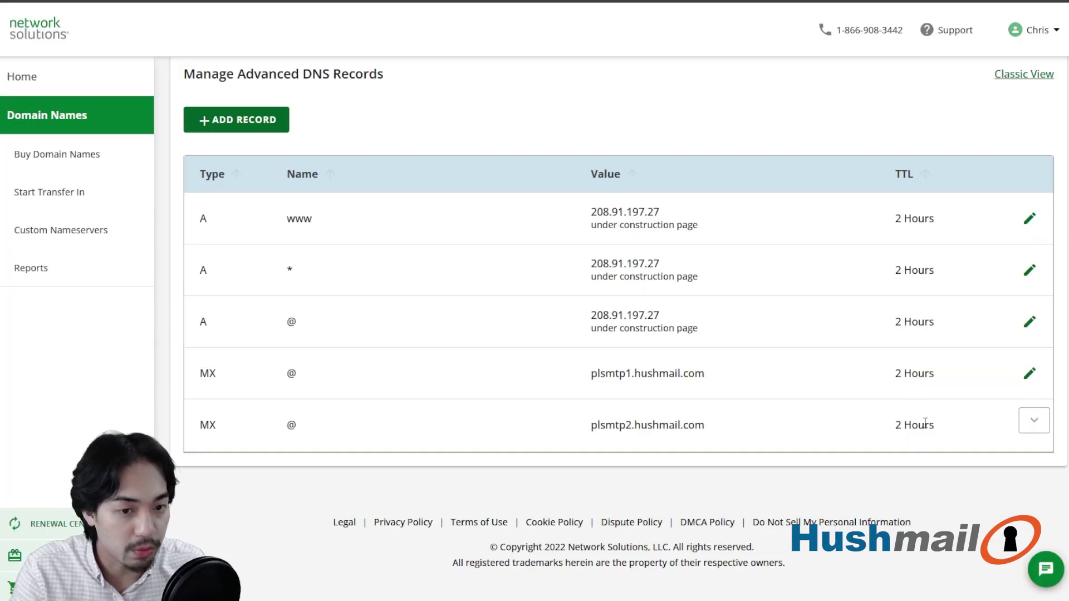
scroll(1023, 171, up, 3)
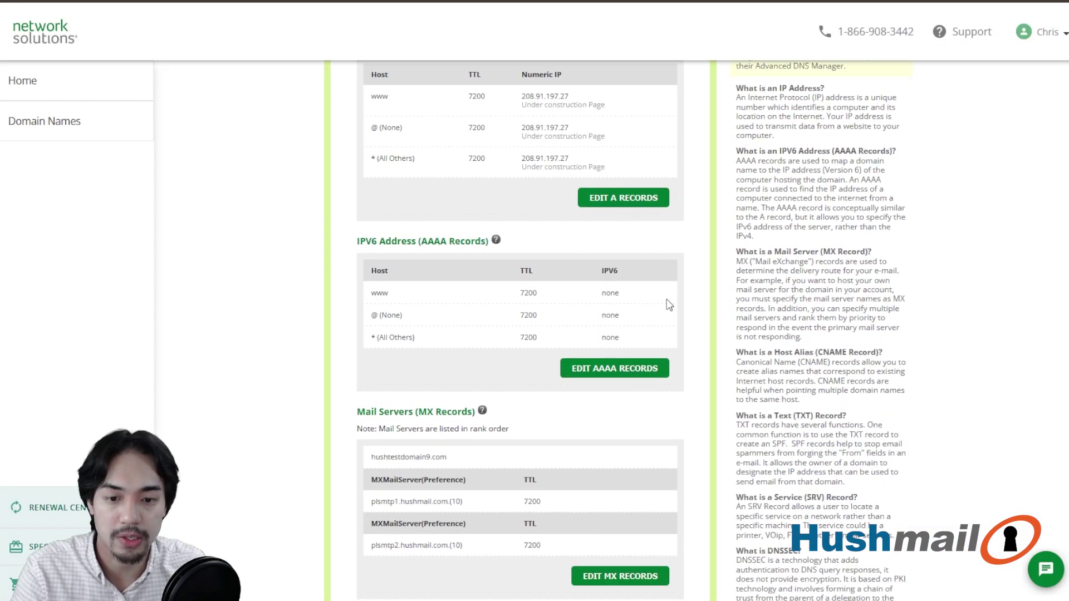
scroll(714, 352, down, 2)
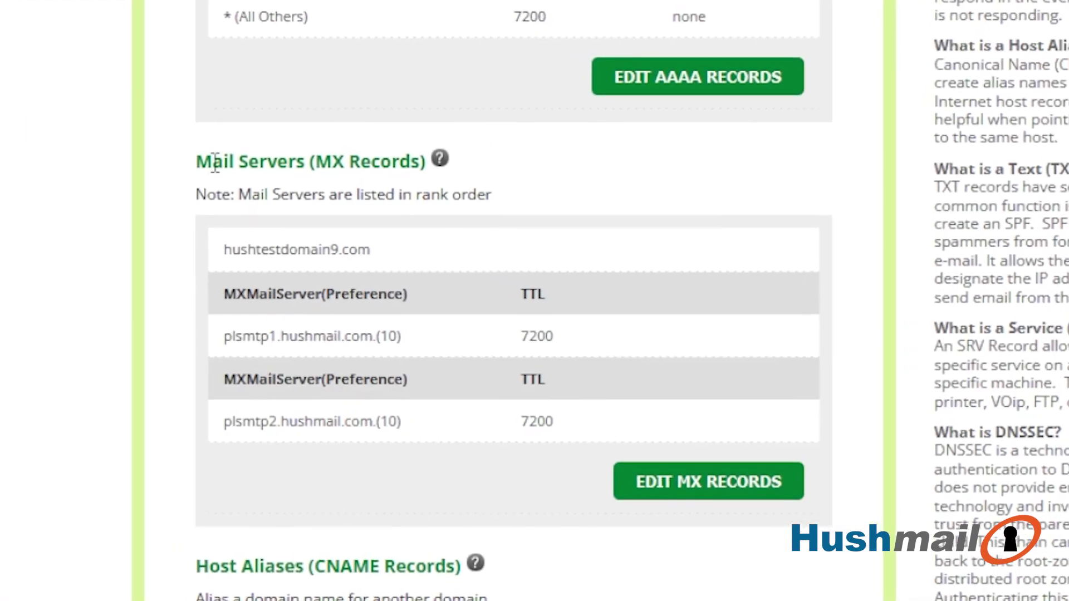
- Mark both the plsmtp1 and plsmtp2 mail servers for deletion in the MX records editor
drag(357, 278, 465, 278)
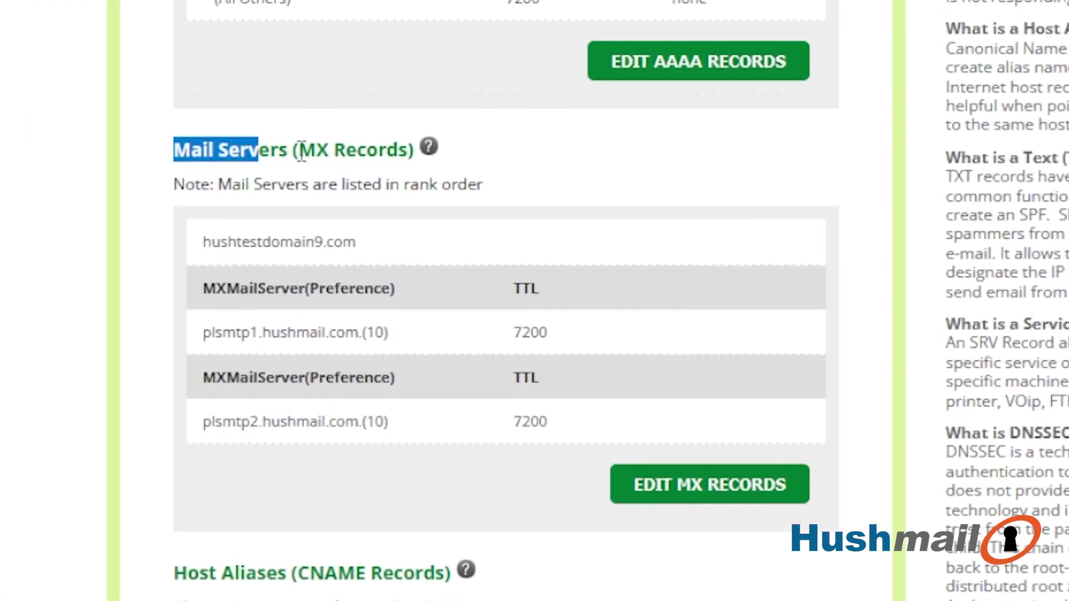
click(720, 177)
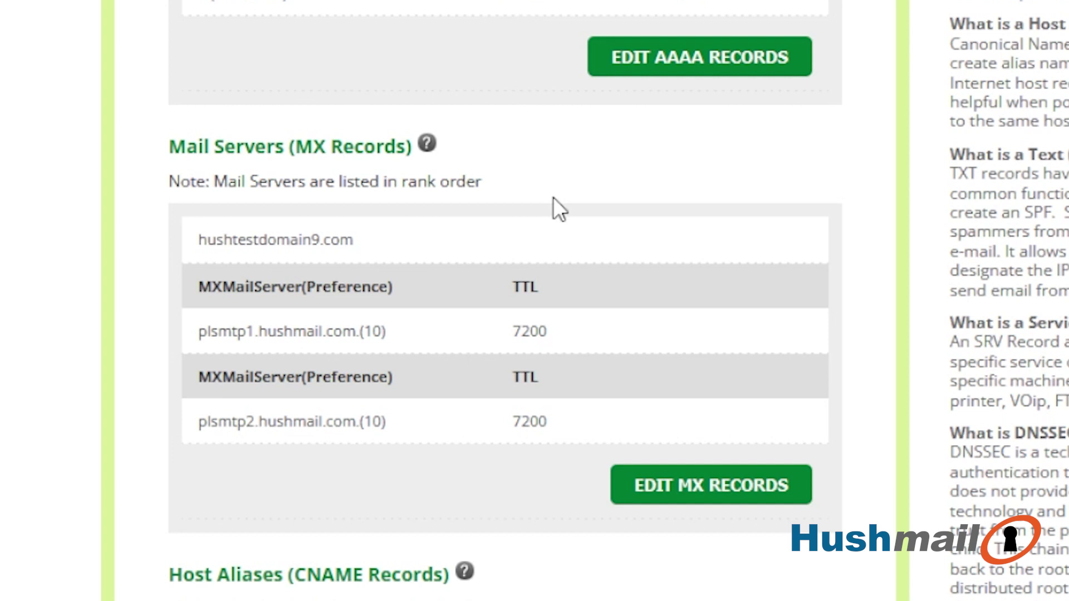
click(735, 500)
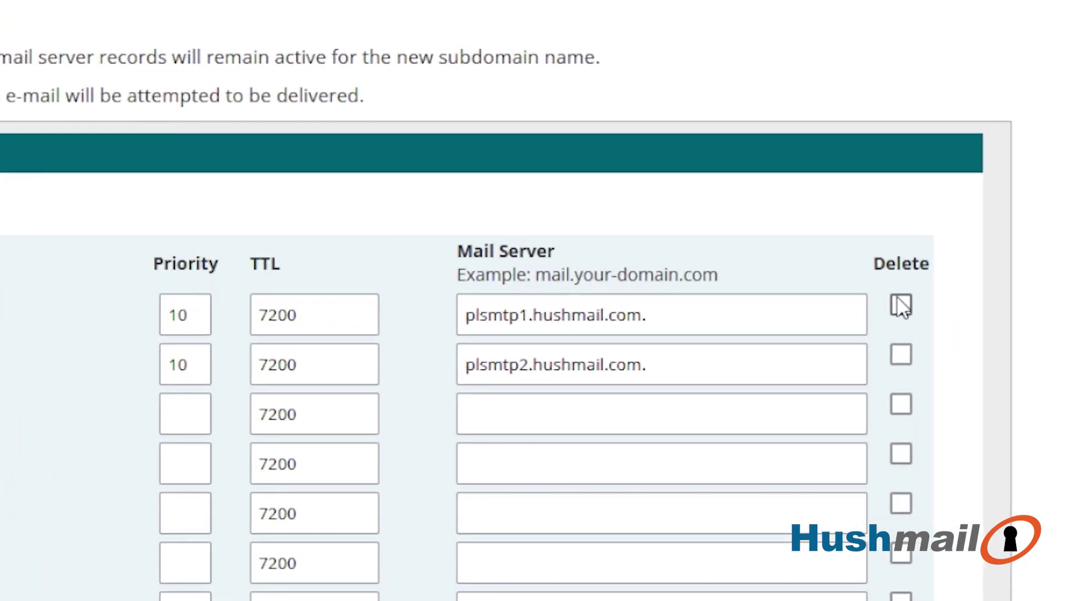
click(902, 308)
click(901, 355)
scroll(994, 436, down, 10)
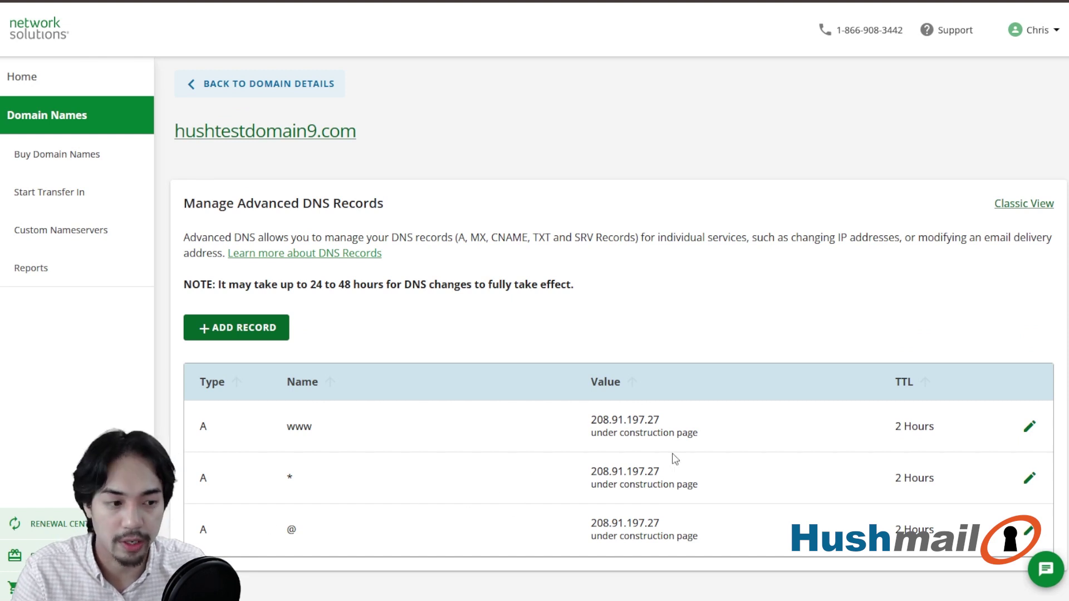
- Add an @ MX record for plsmtp1.hushmail.com, priority 10, TTL 1 Hour
click(245, 332)
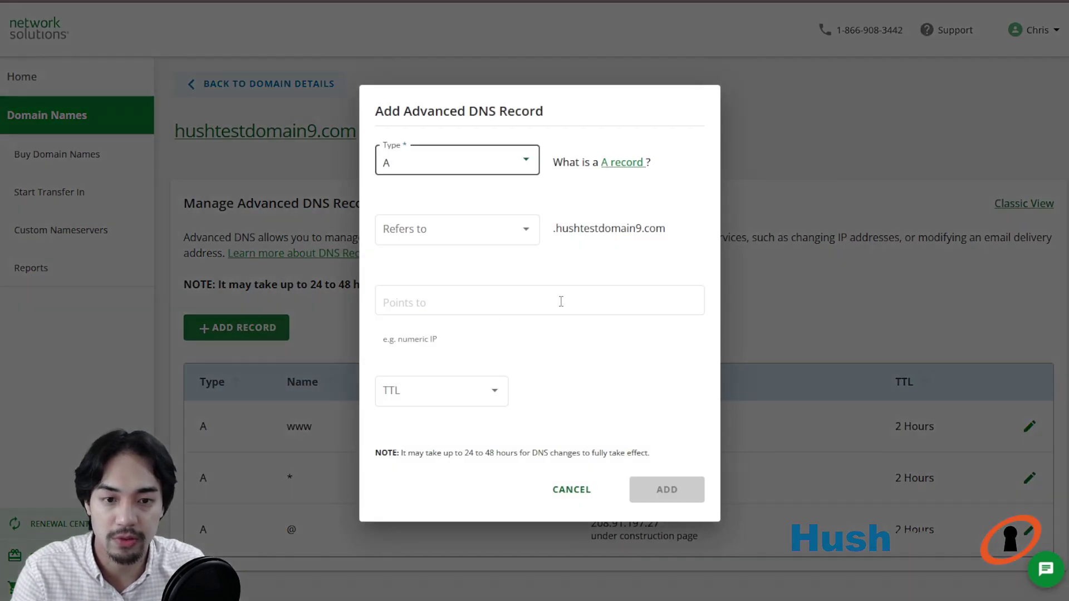
click(485, 167)
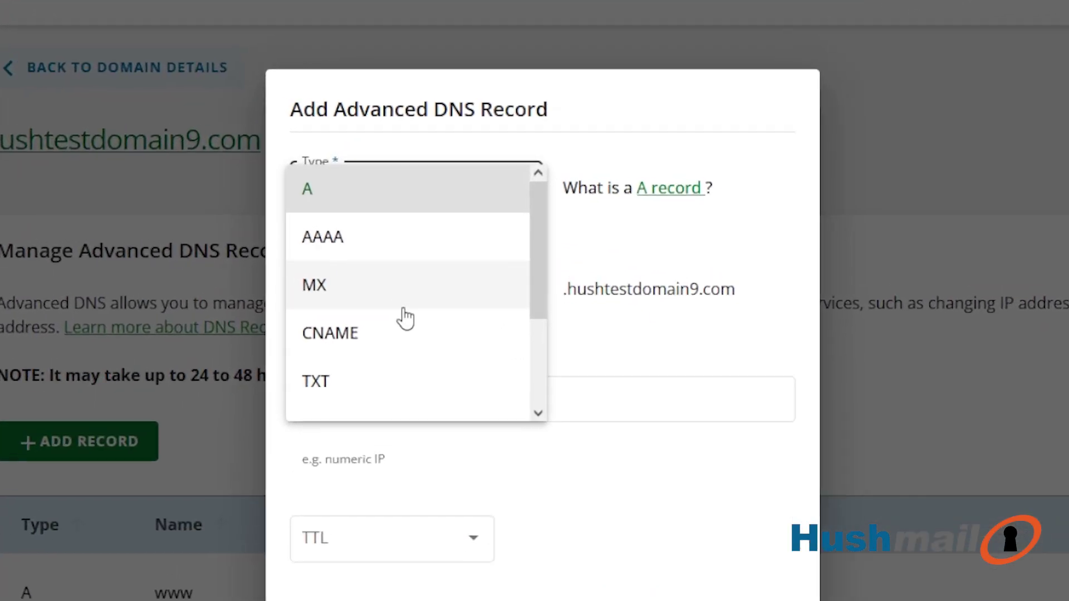
click(401, 251)
click(439, 254)
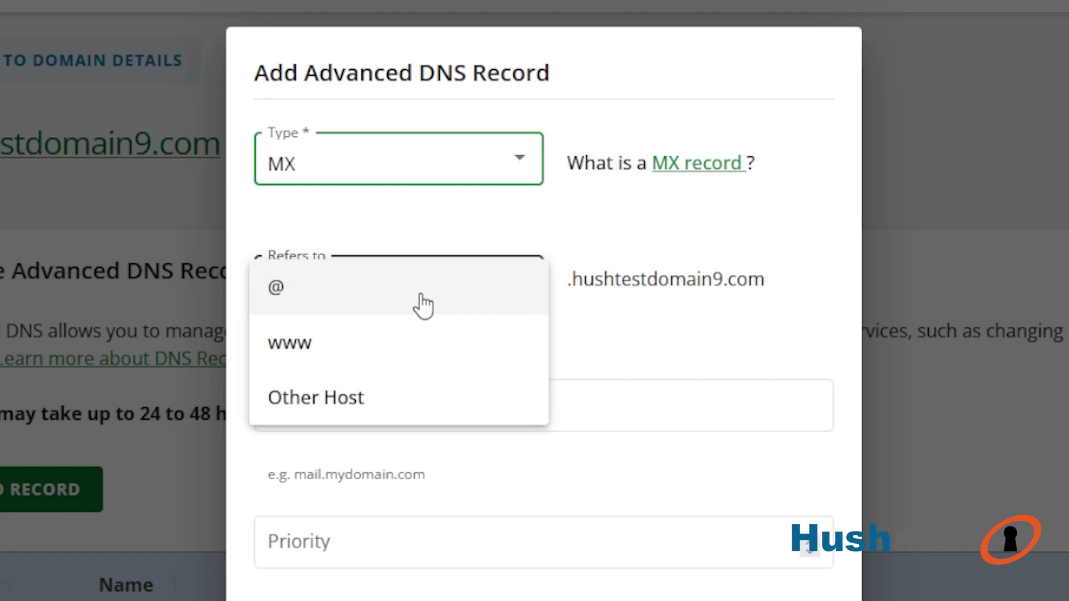
click(282, 297)
click(430, 388)
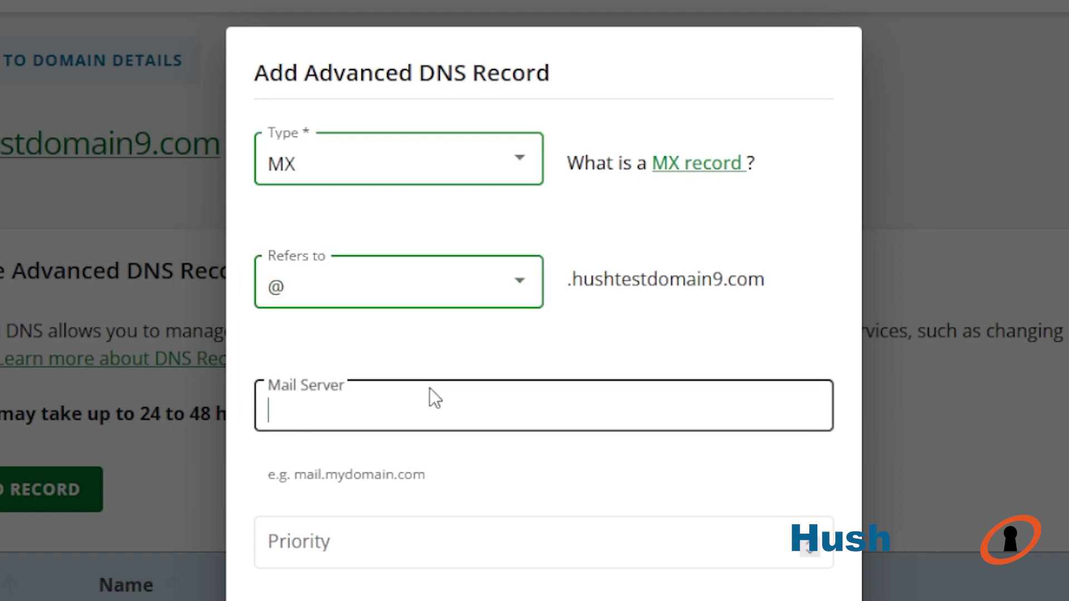
text(p)
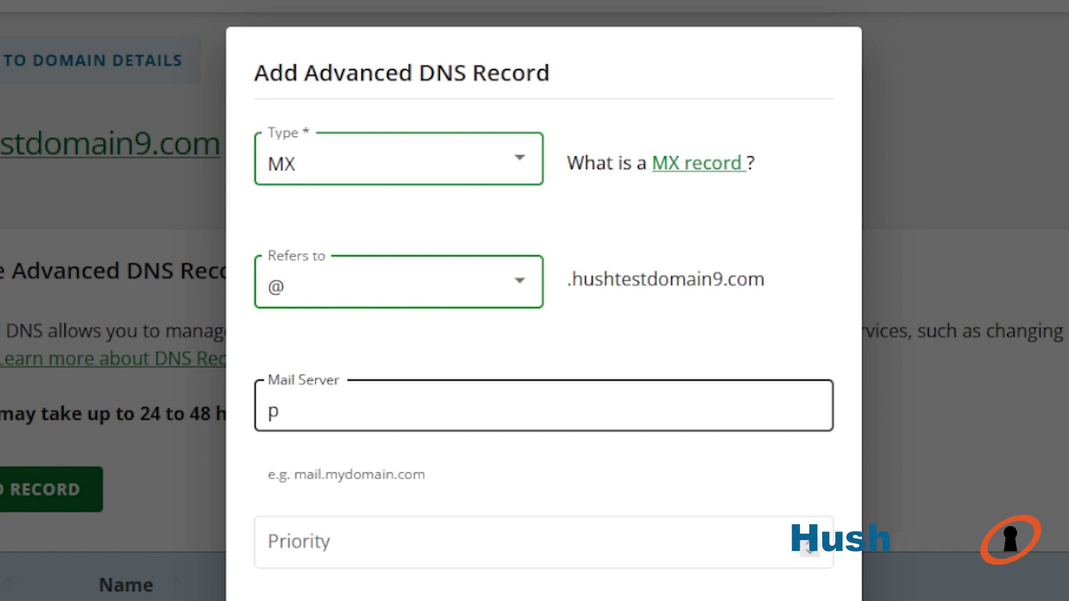
text(lsmtp1.hushmail.com)
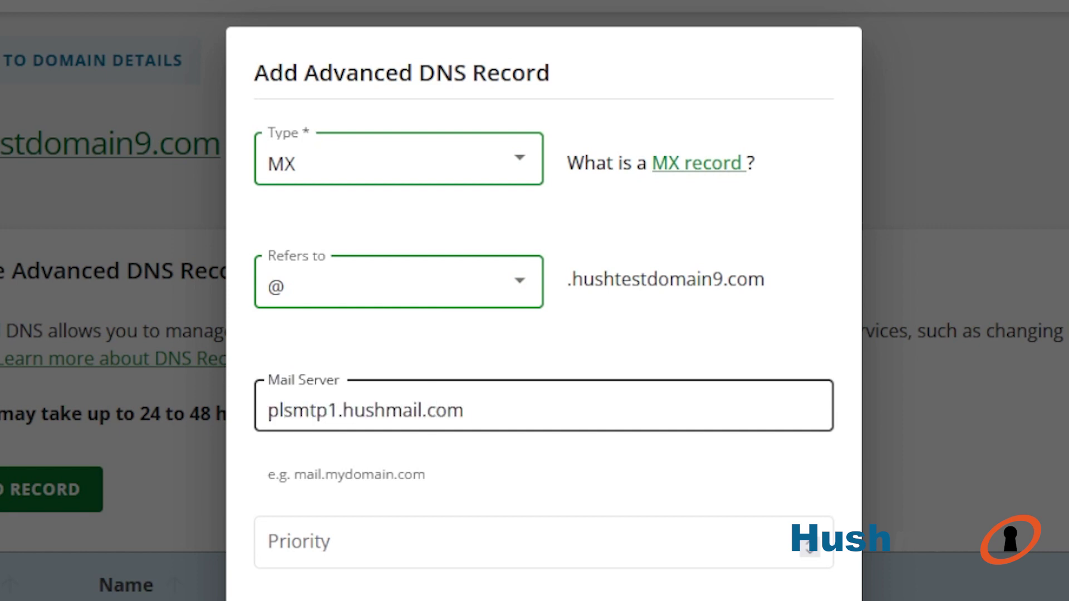
scroll(550, 378, down, 3)
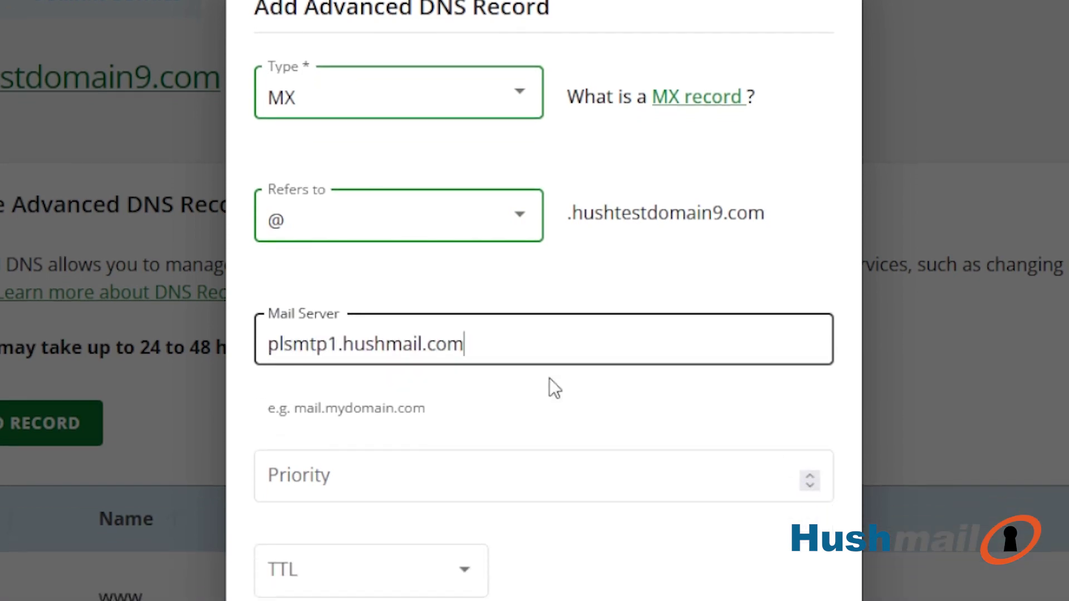
scroll(585, 351, down, 3)
click(585, 268)
text(10)
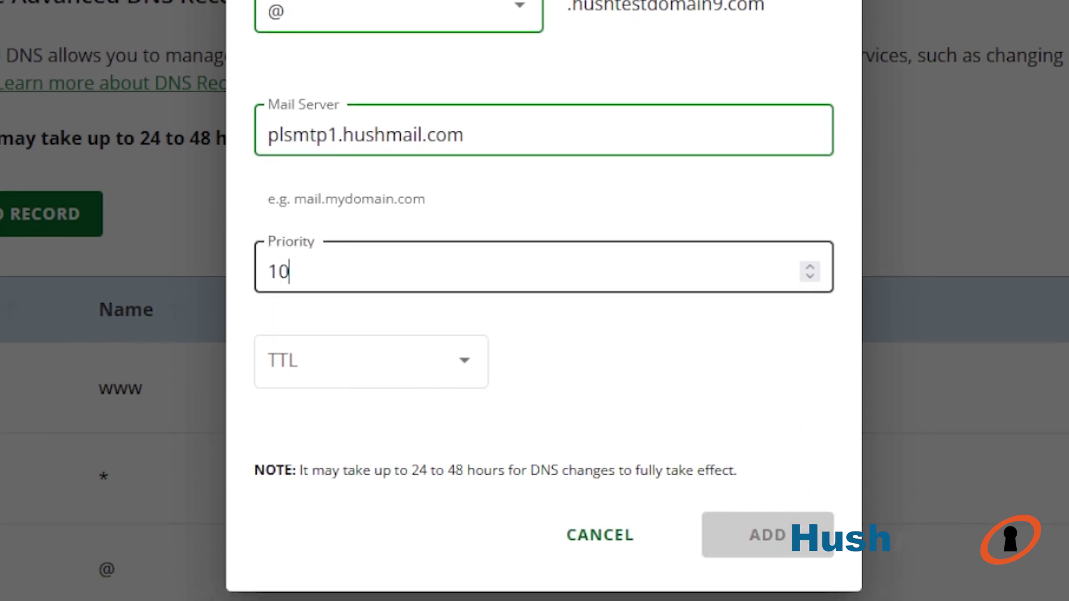
click(418, 361)
click(357, 472)
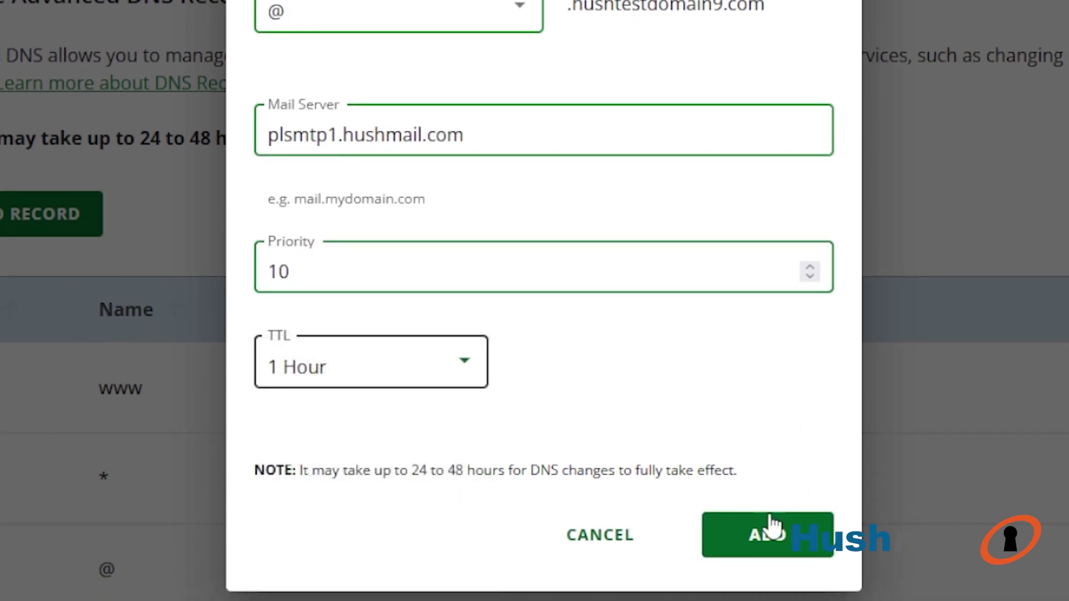
click(767, 535)
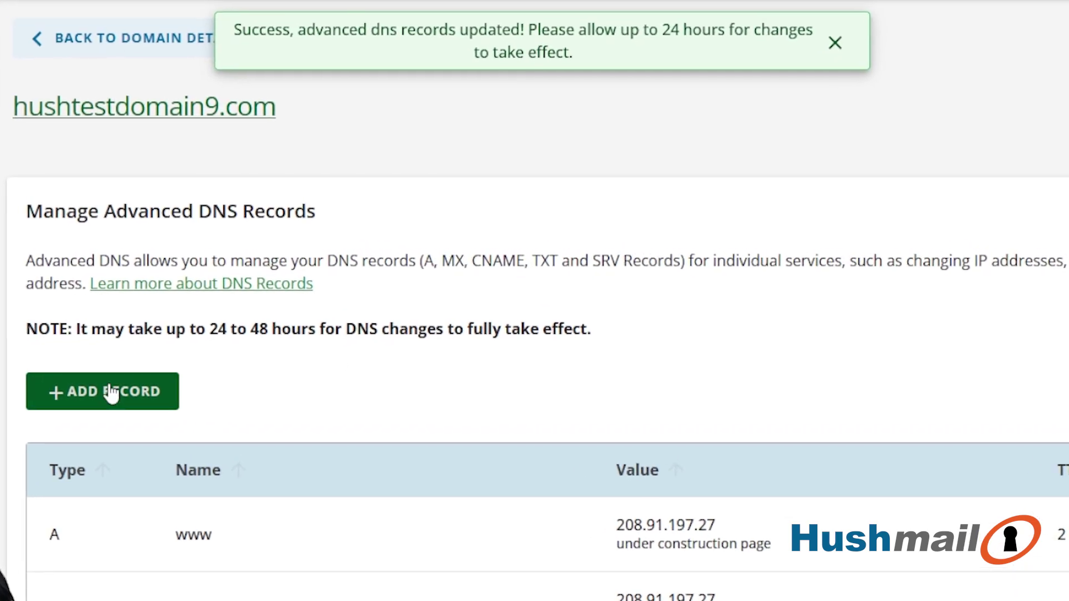
- Add an @ MX record for plsmtp2.hushmail.com with priority 10 and a 1-hour TTL
click(111, 393)
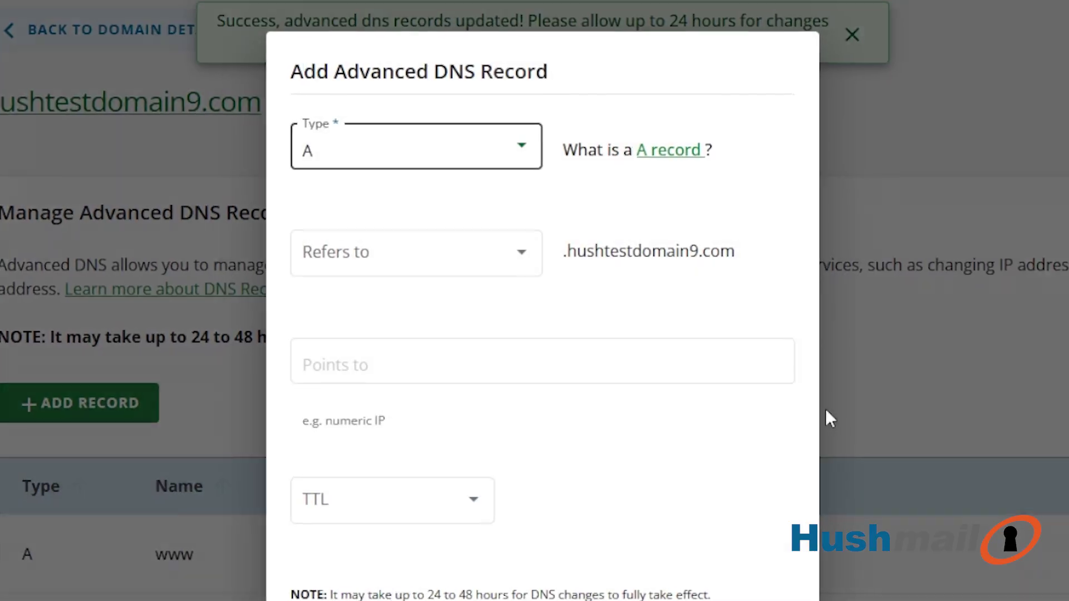
click(452, 146)
click(393, 251)
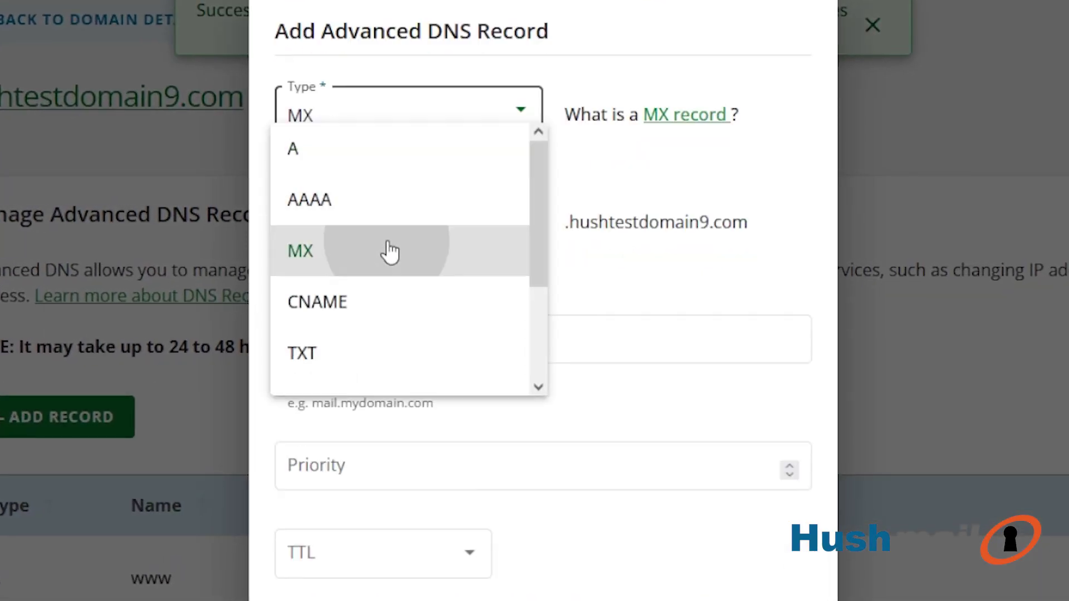
click(436, 225)
click(413, 234)
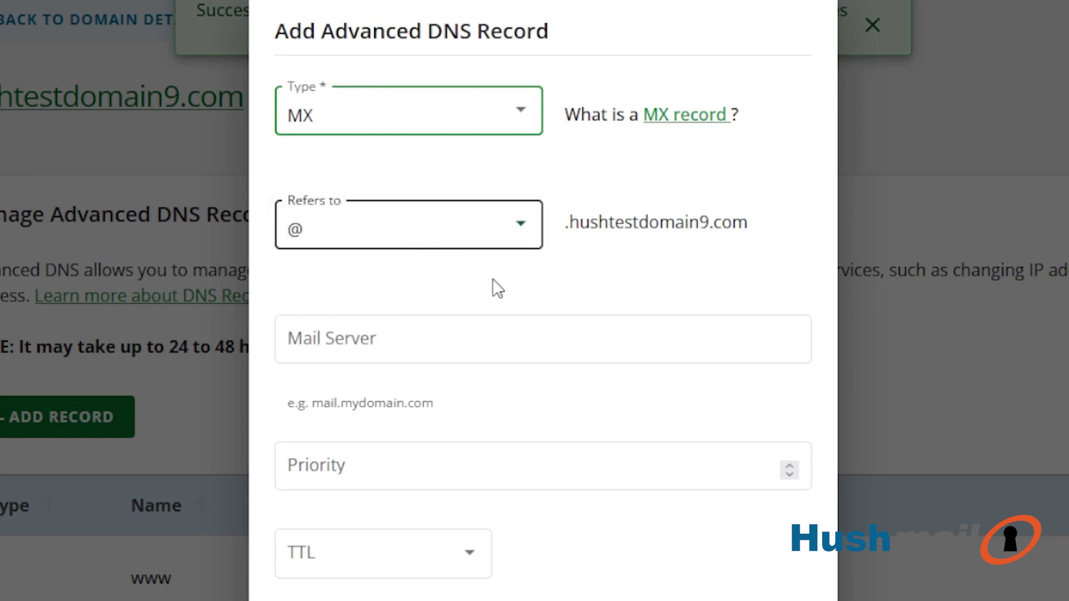
click(458, 334)
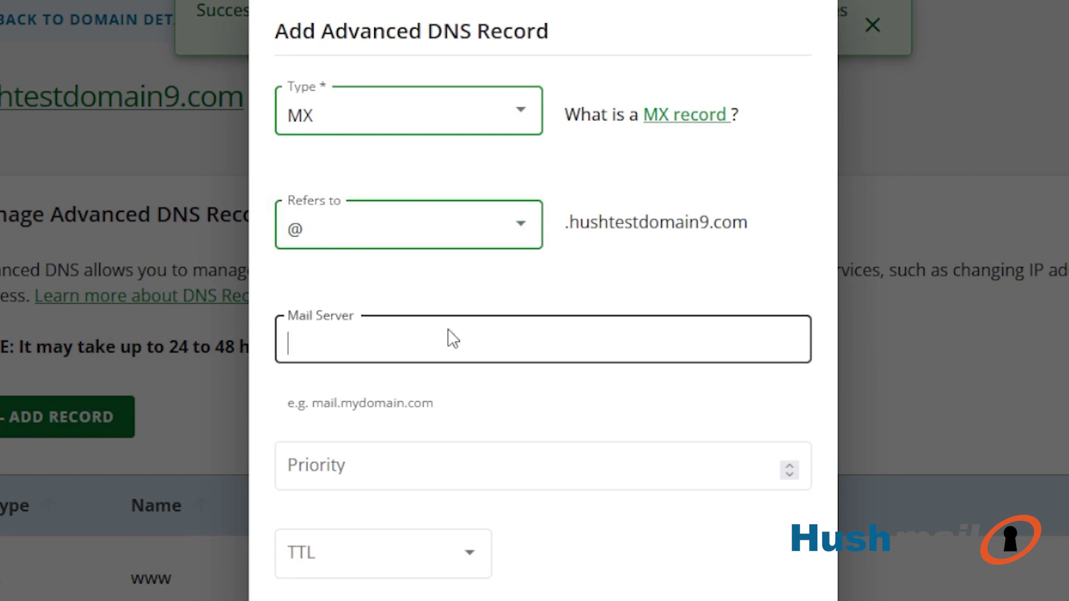
text(plsmtp2.hushmail.com)
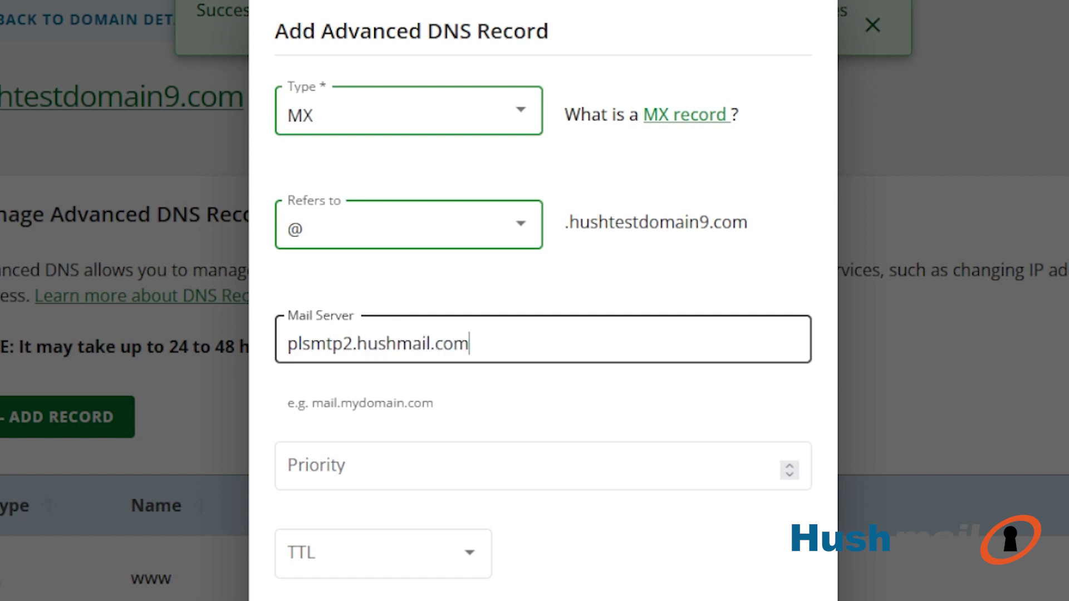
click(602, 368)
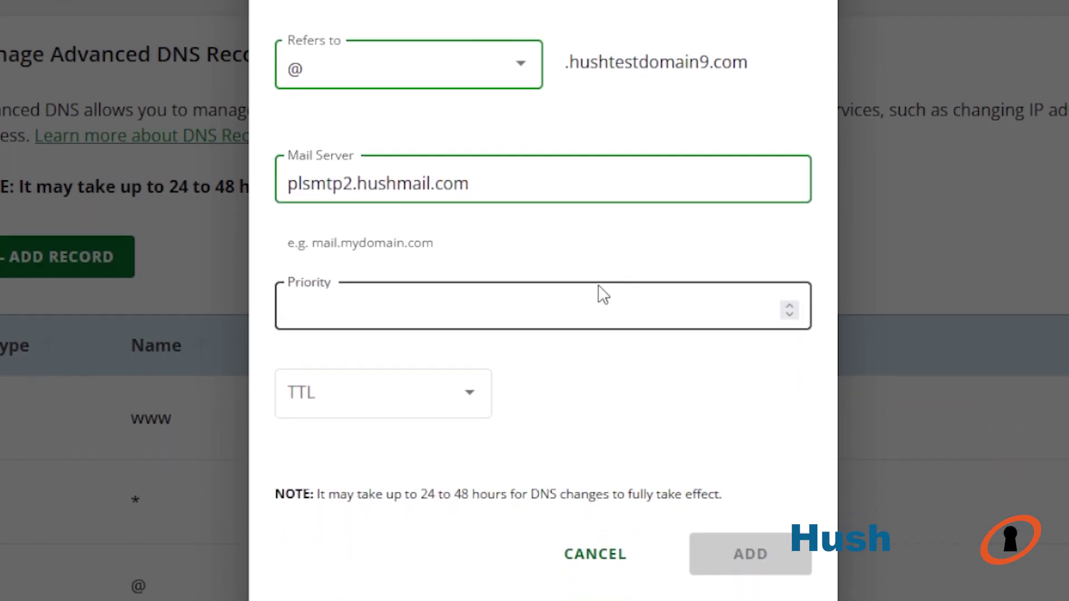
text(10)
click(393, 393)
click(391, 440)
click(751, 494)
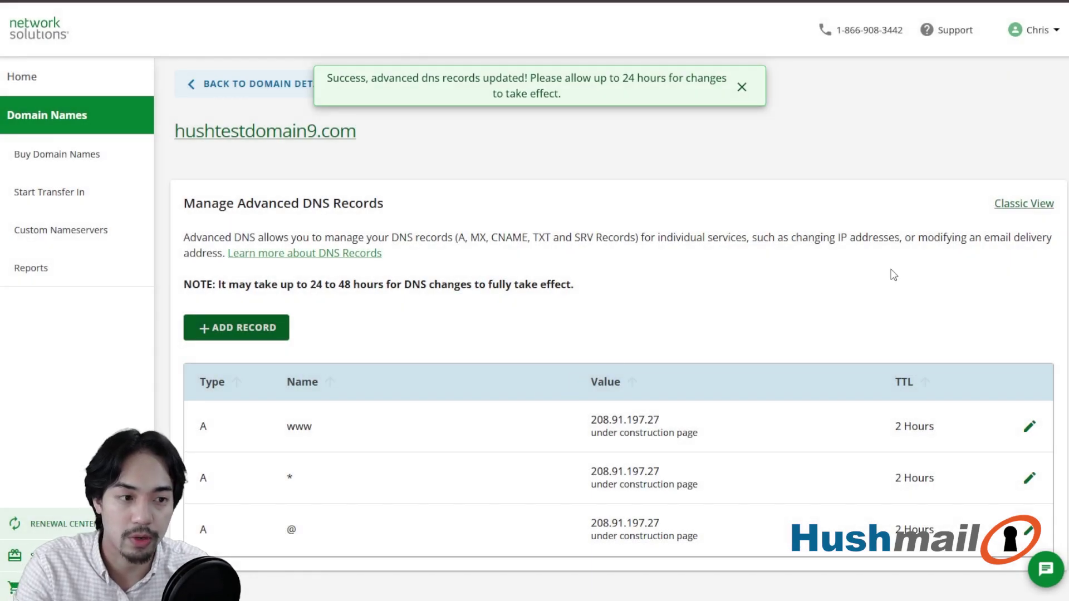
scroll(892, 274, down, 3)
scroll(893, 274, up, 3)
scroll(892, 274, down, 3)
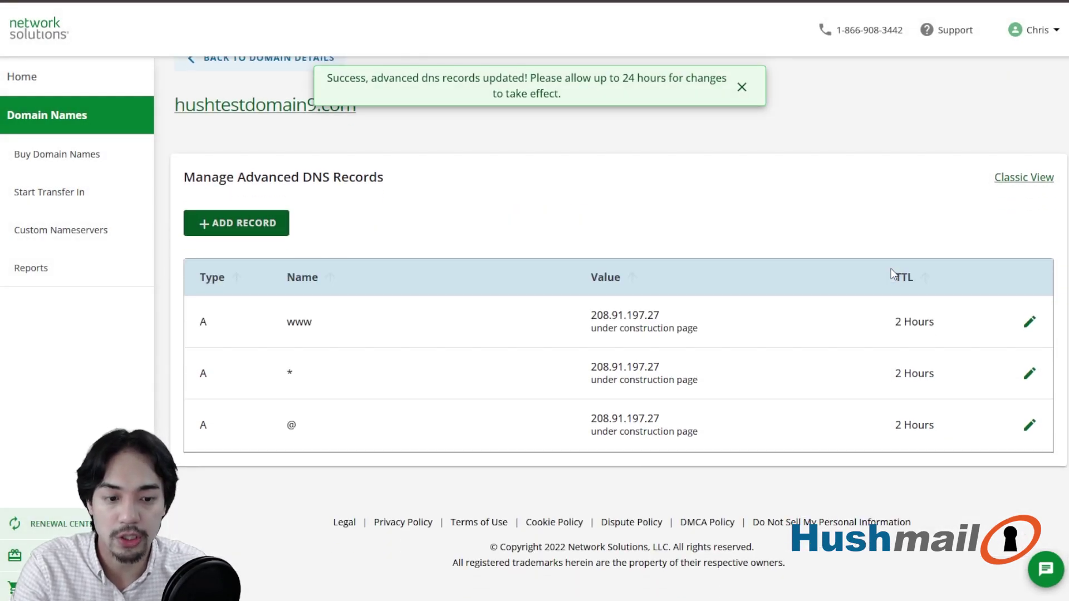
scroll(892, 274, up, 3)
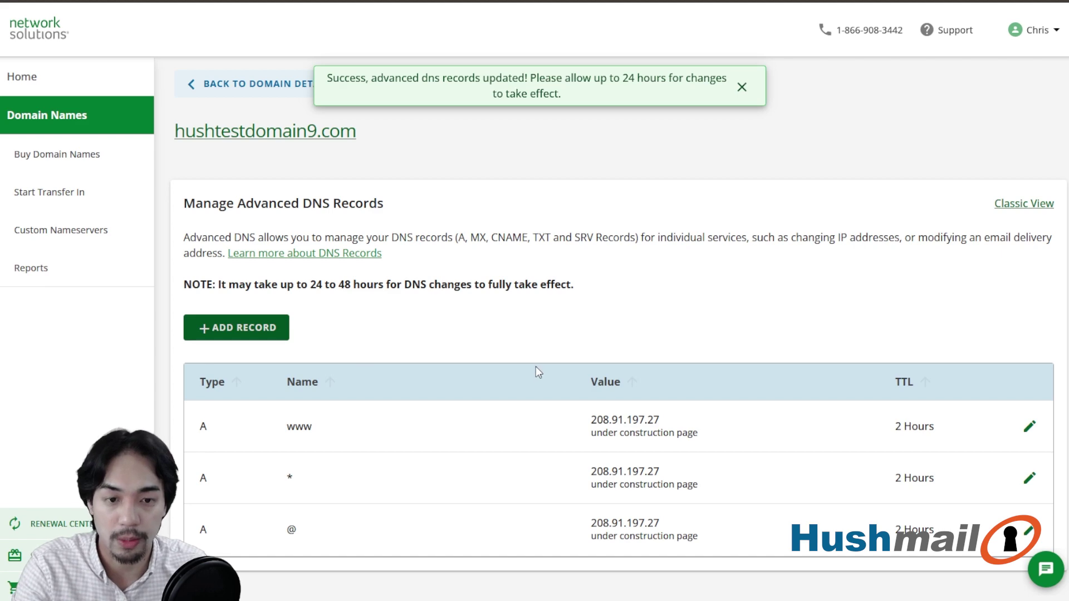
- Save an @ TXT record holding 'v=spf1 include:_spf.hushmail.com -all' with TTL 1 Hour
click(235, 331)
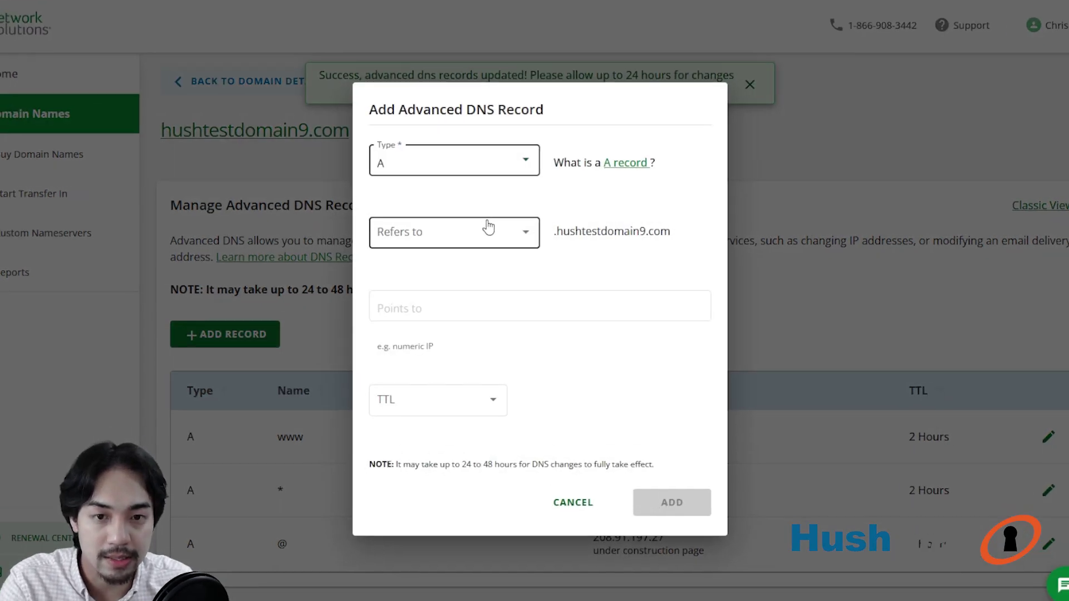
click(516, 163)
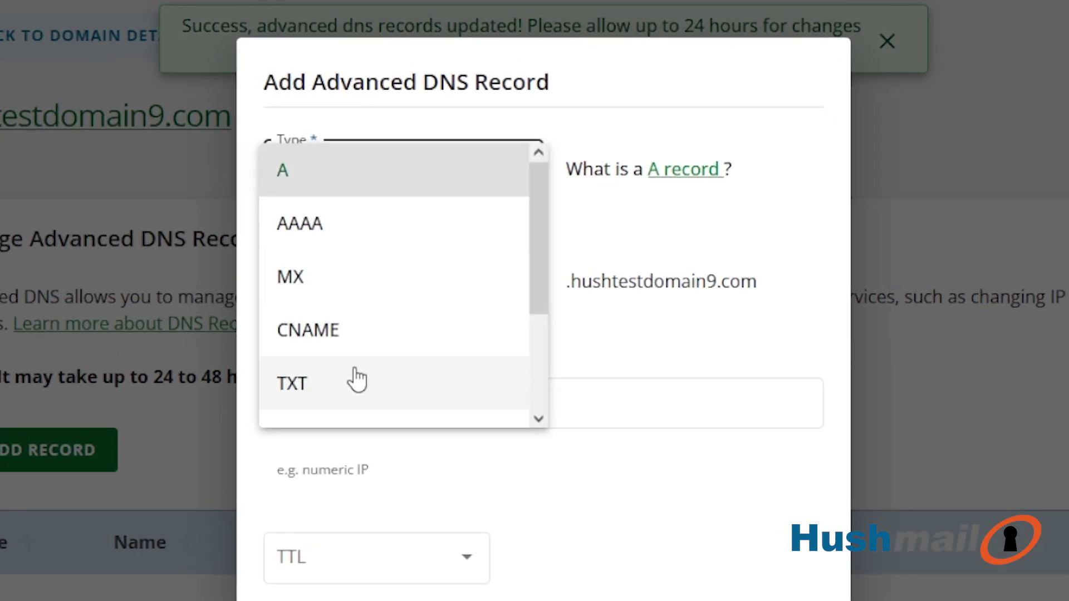
click(356, 381)
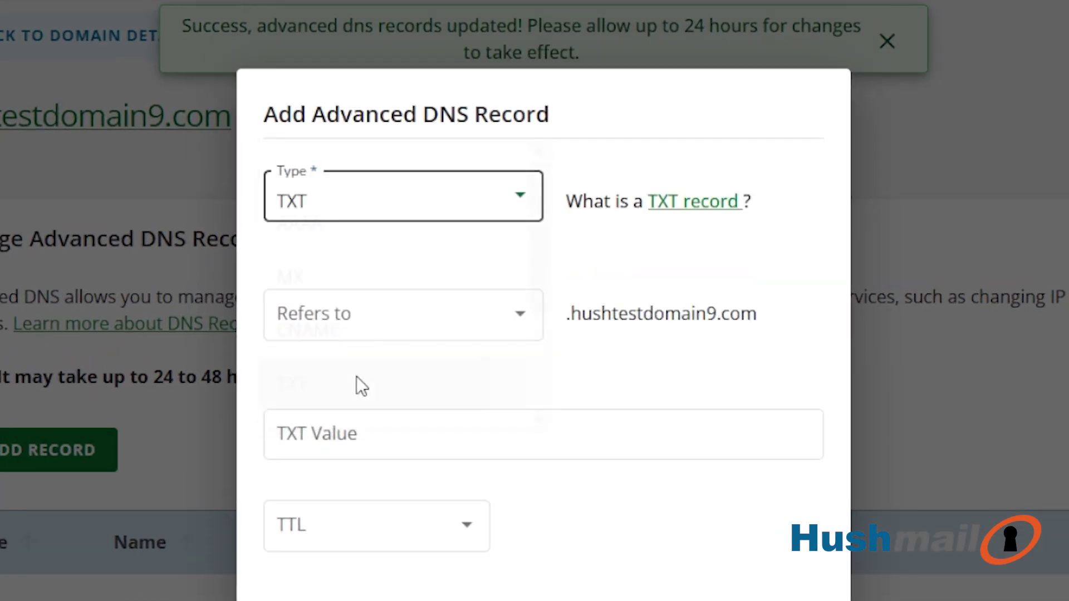
click(435, 325)
click(400, 444)
text(v=spf1 include:_spf.hushmail.com -all)
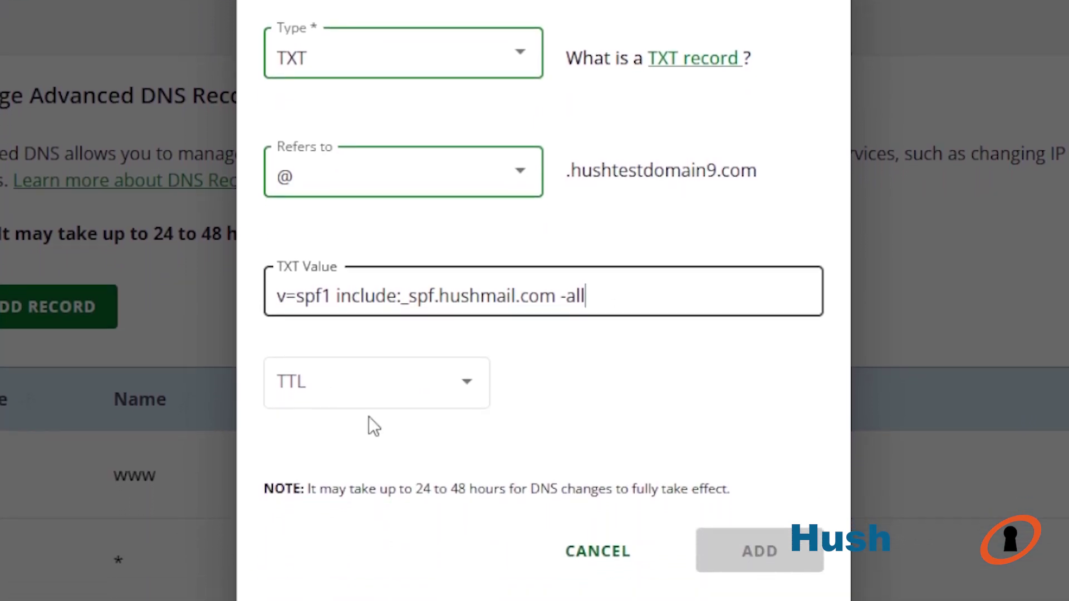
click(426, 371)
click(361, 491)
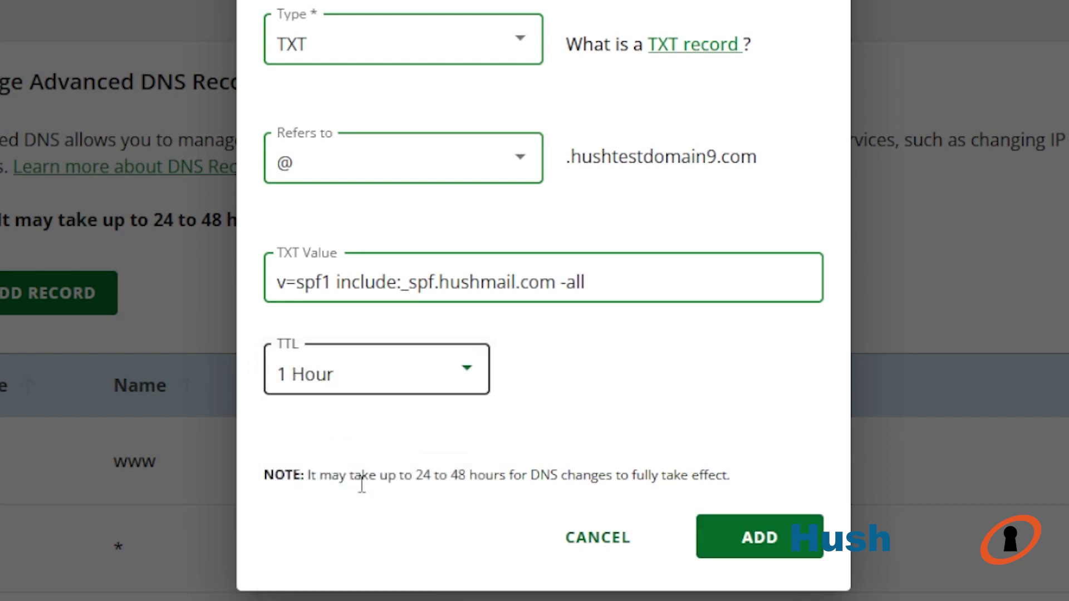
click(743, 537)
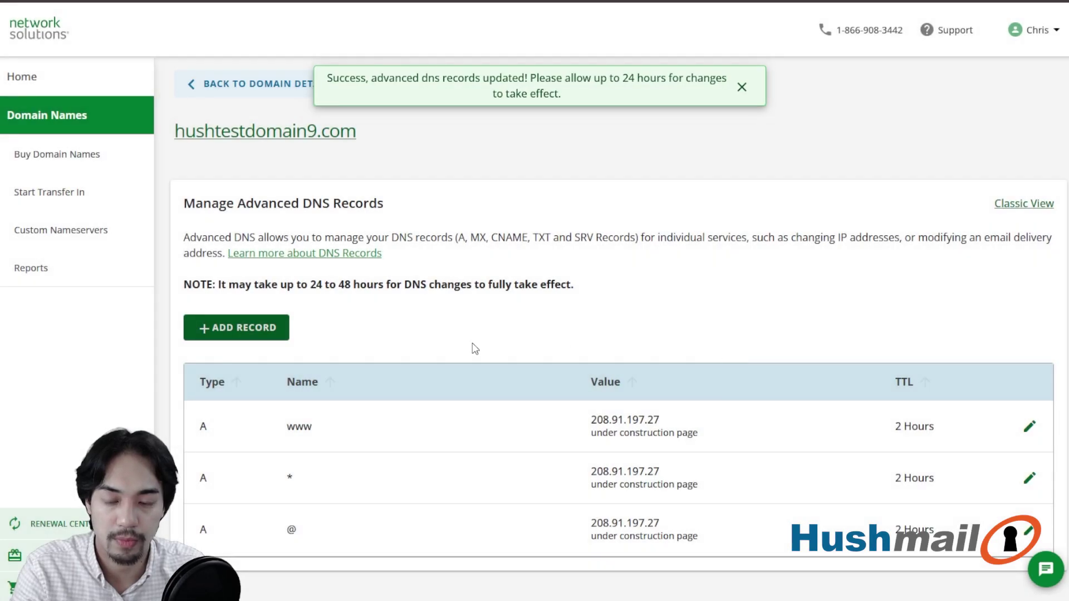
- Start a CNAME record for Other Host and enter hush._domainkey as the host name
click(257, 329)
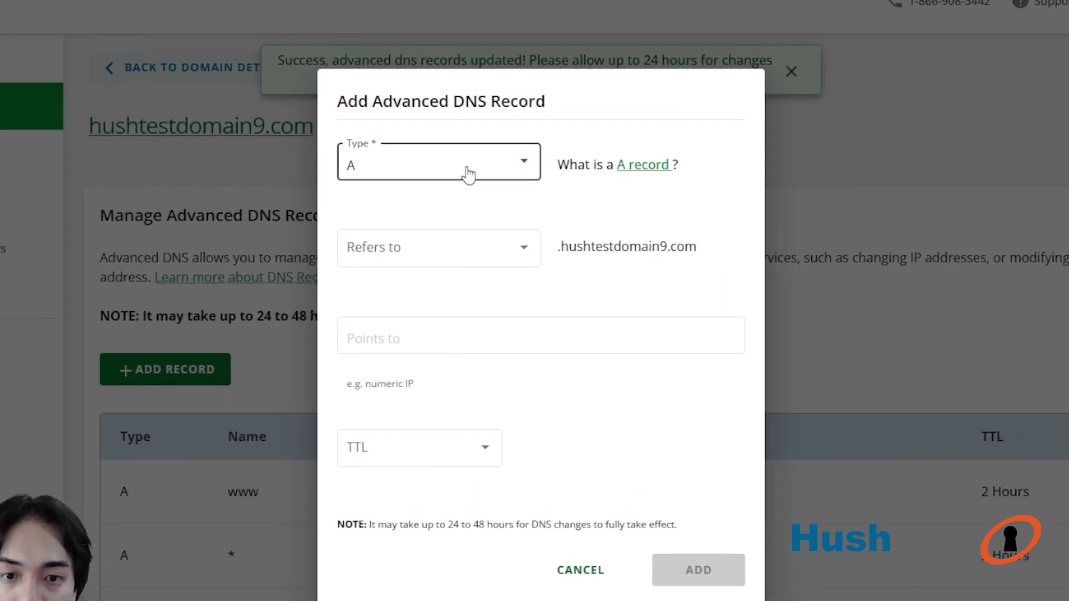
click(458, 163)
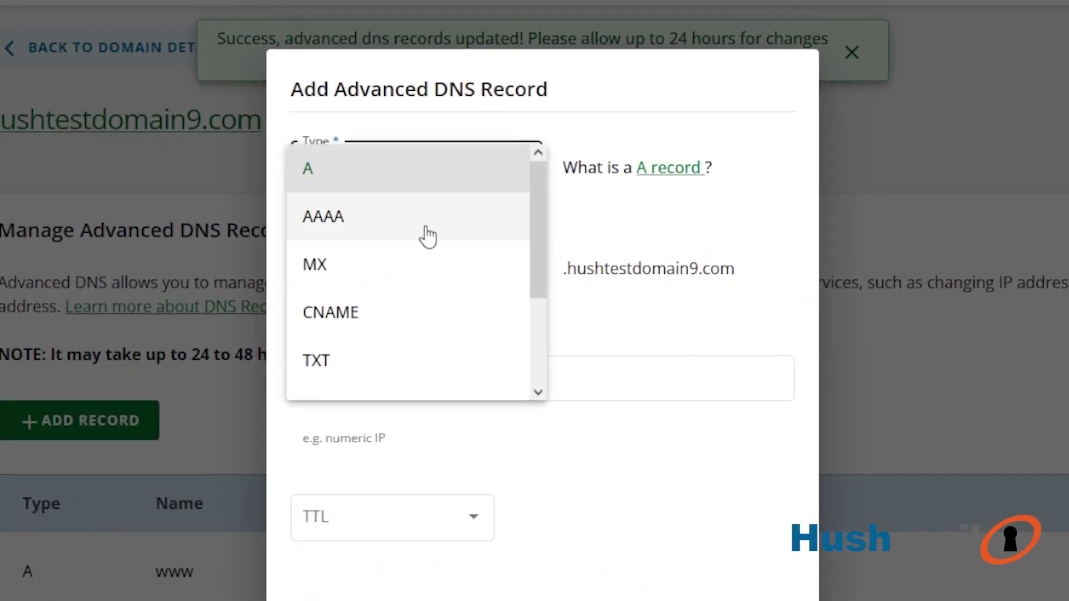
scroll(434, 251, down, 3)
click(417, 183)
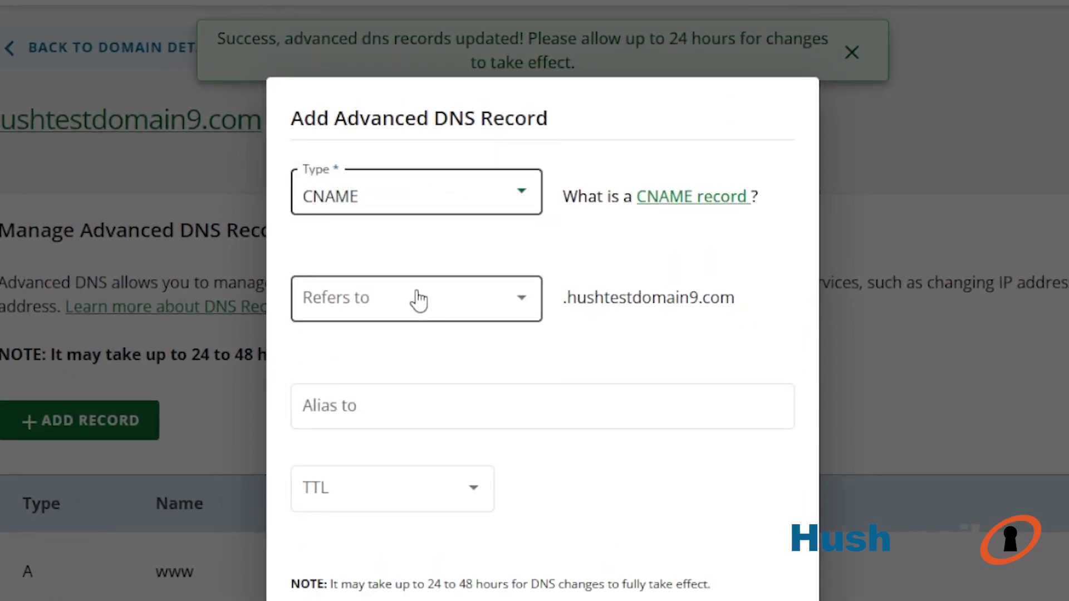
click(451, 301)
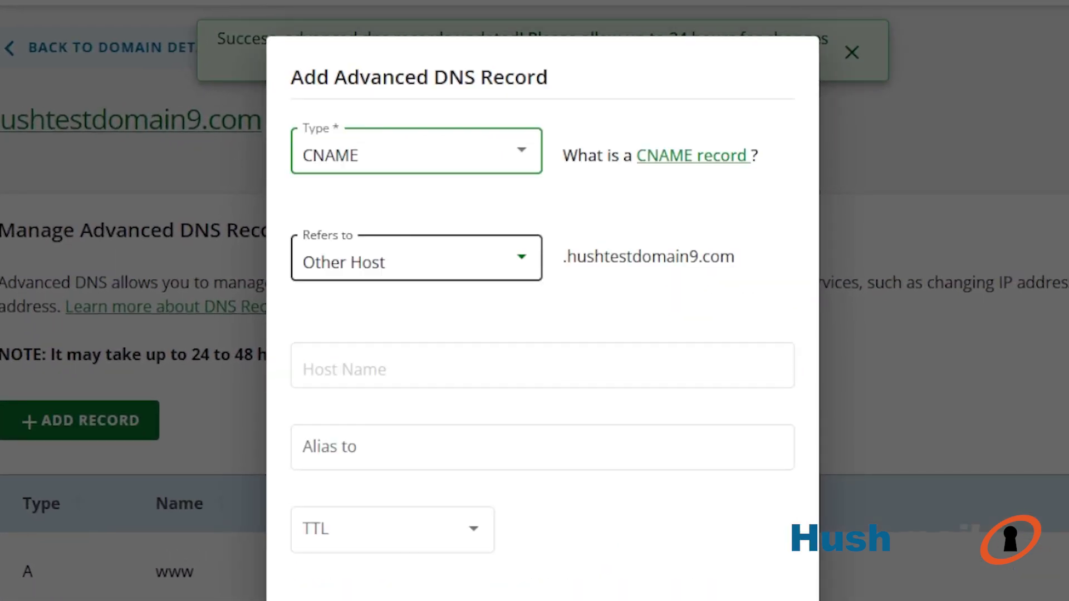
click(452, 275)
click(442, 265)
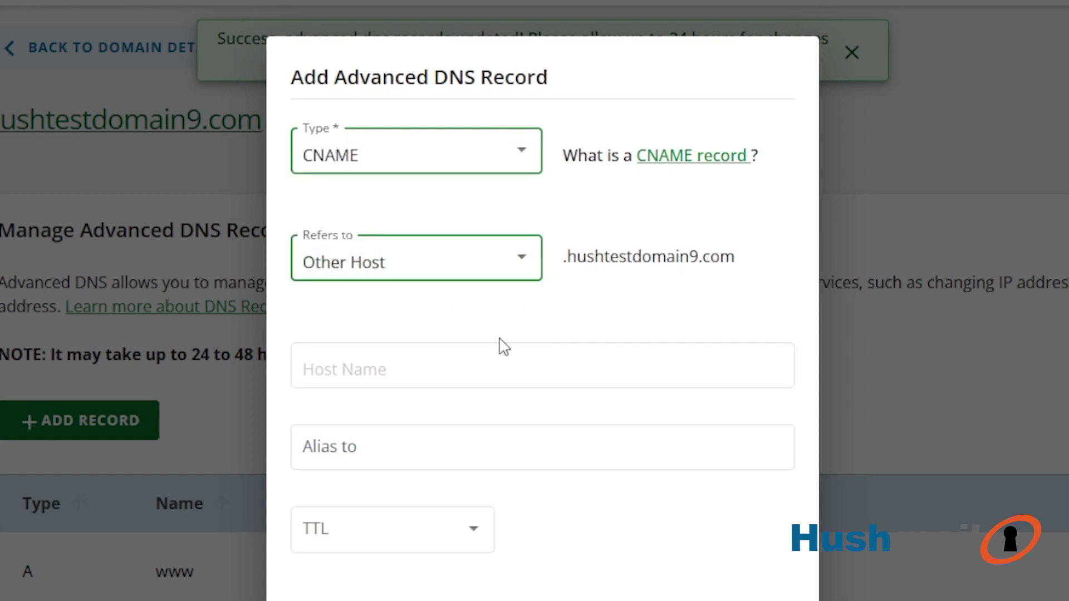
click(491, 367)
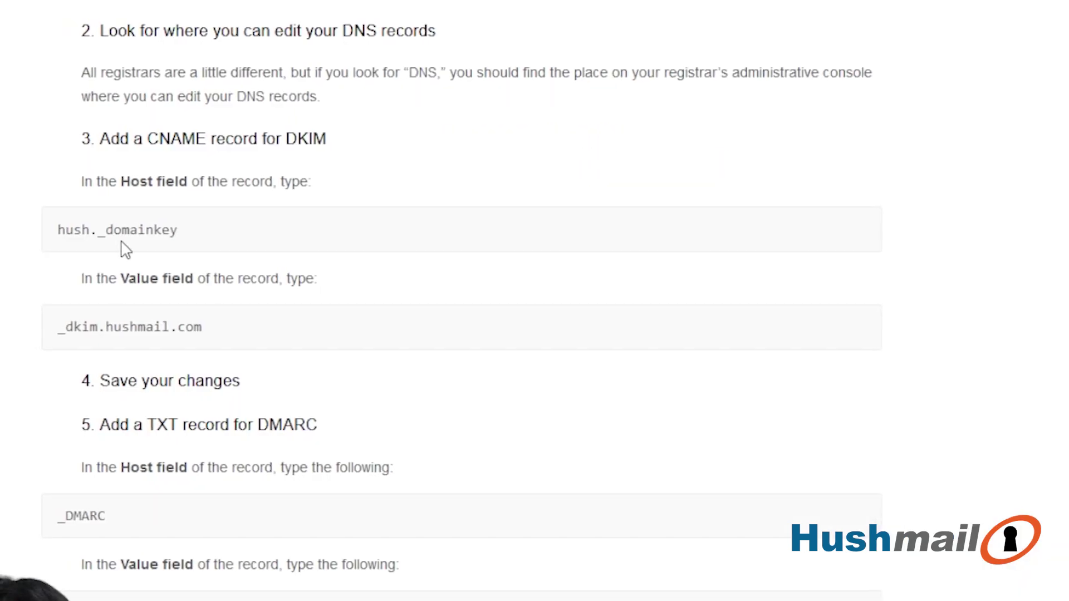
double_click(127, 230)
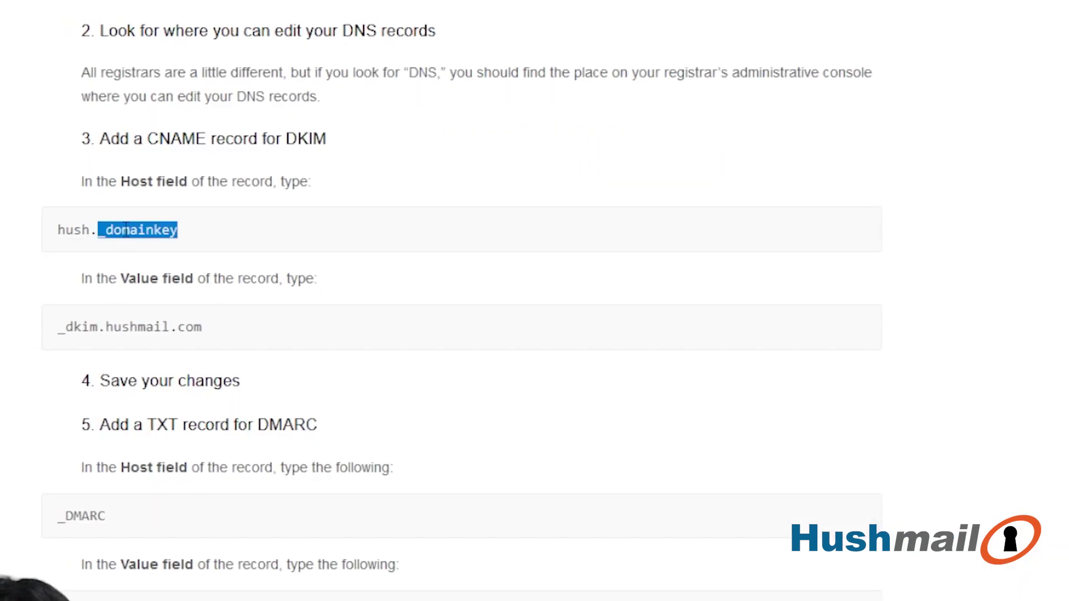
key(alt+Tab)
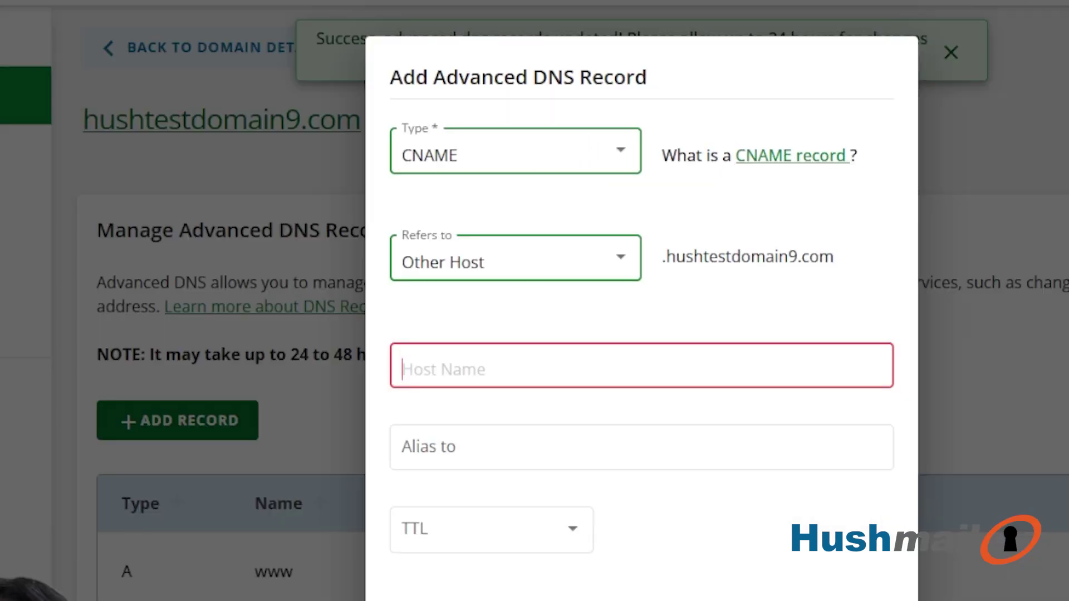
text(hush._domainkey)
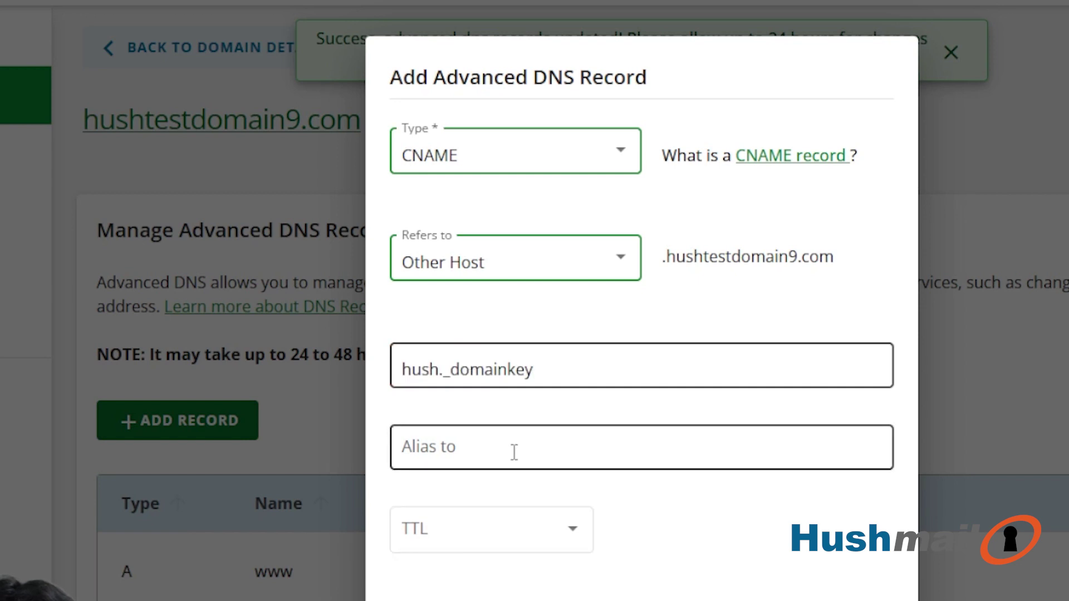
- Alias the record to _dkim.hushmail.com with a 1-hour TTL and save it
click(501, 447)
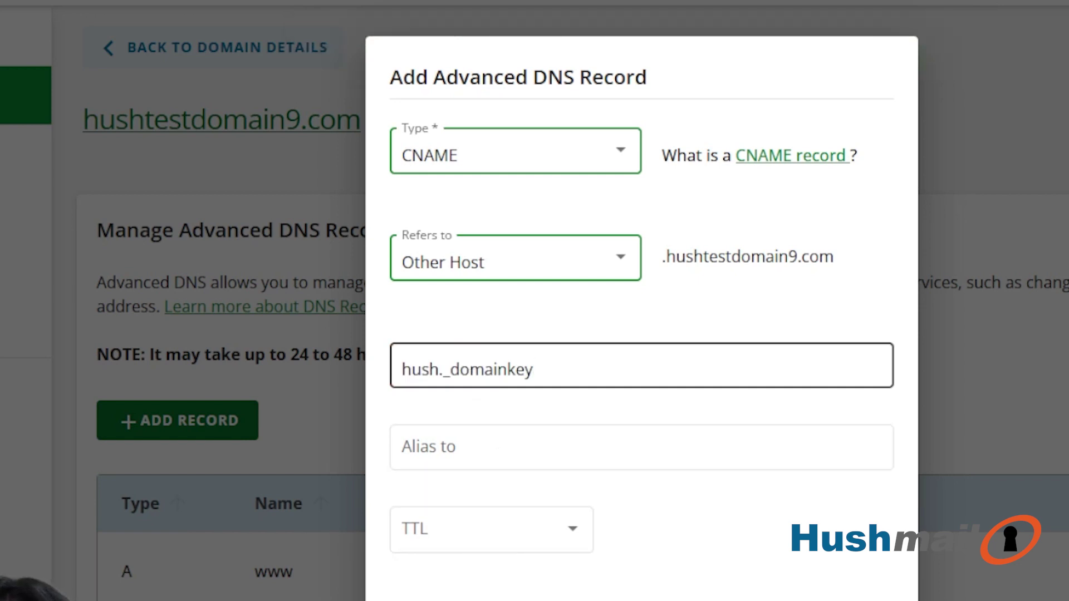
key(alt+Tab)
triple_click(180, 330)
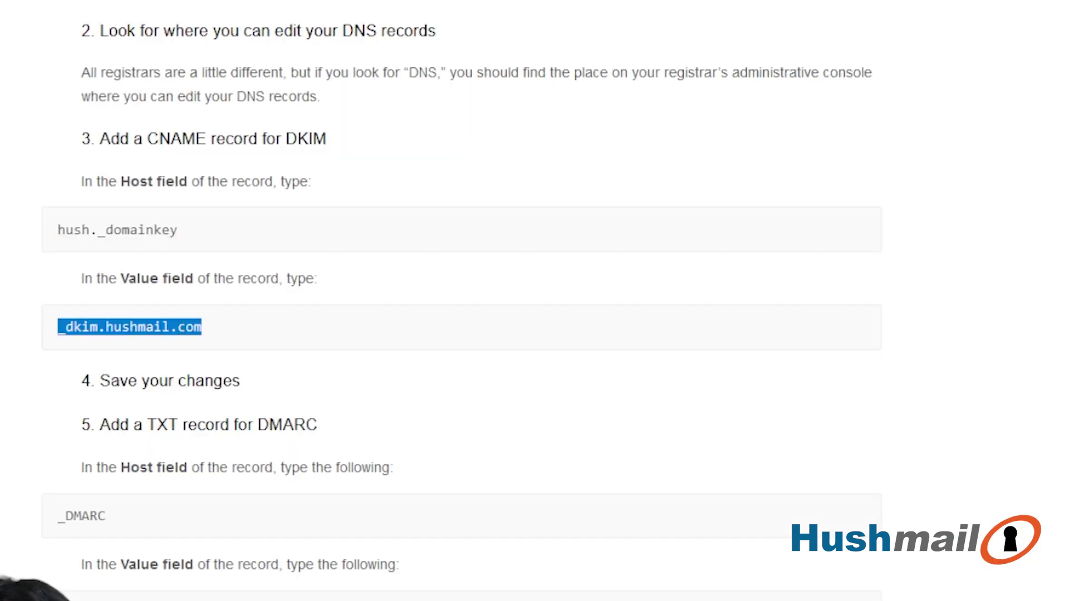
key(ctrl+c)
key(alt+Tab)
click(546, 446)
key(ctrl+v)
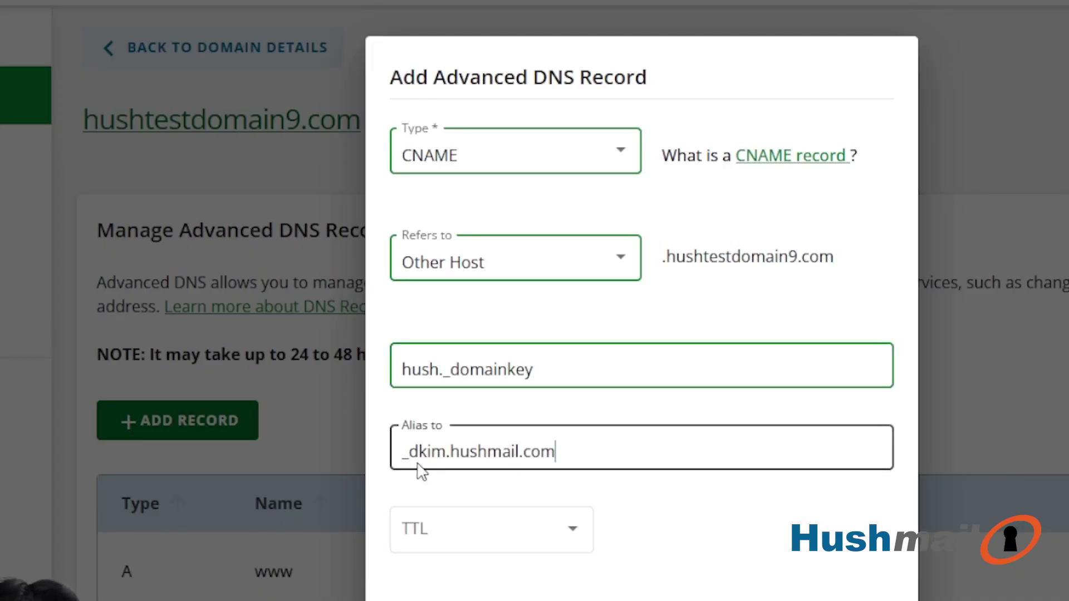
click(491, 528)
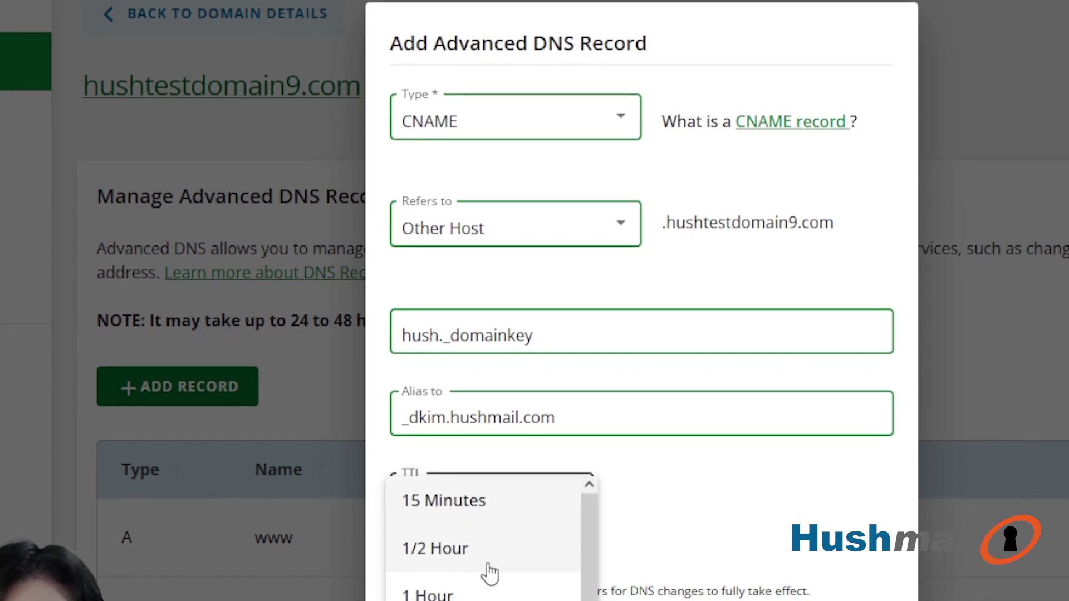
click(484, 501)
scroll(543, 451, down, 3)
scroll(543, 451, down, 2)
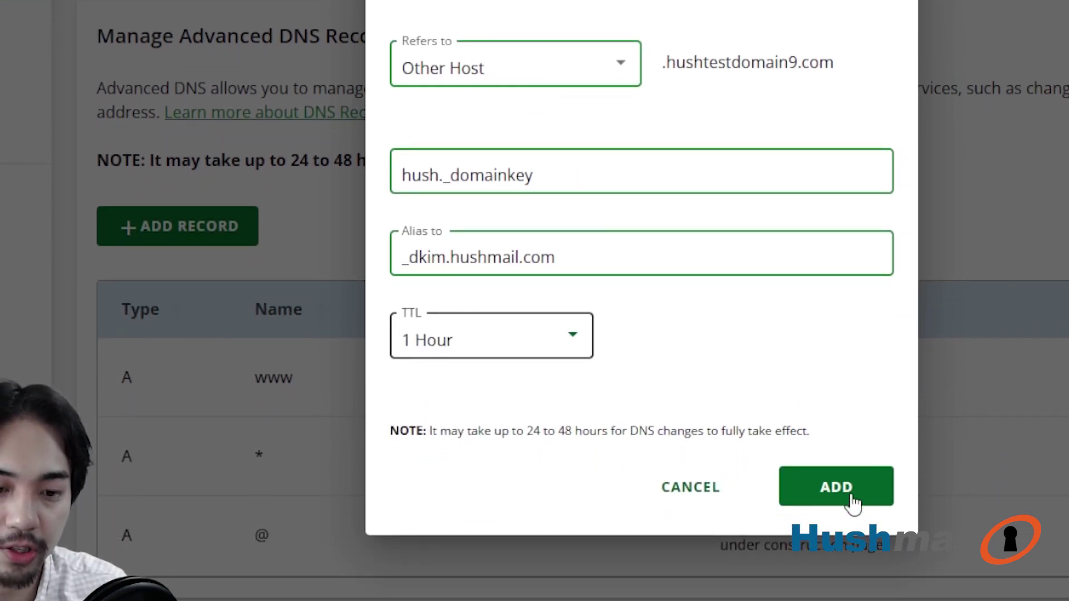
click(836, 487)
- Start a TXT record for Other Host and enter _DMARC as the host name
click(227, 330)
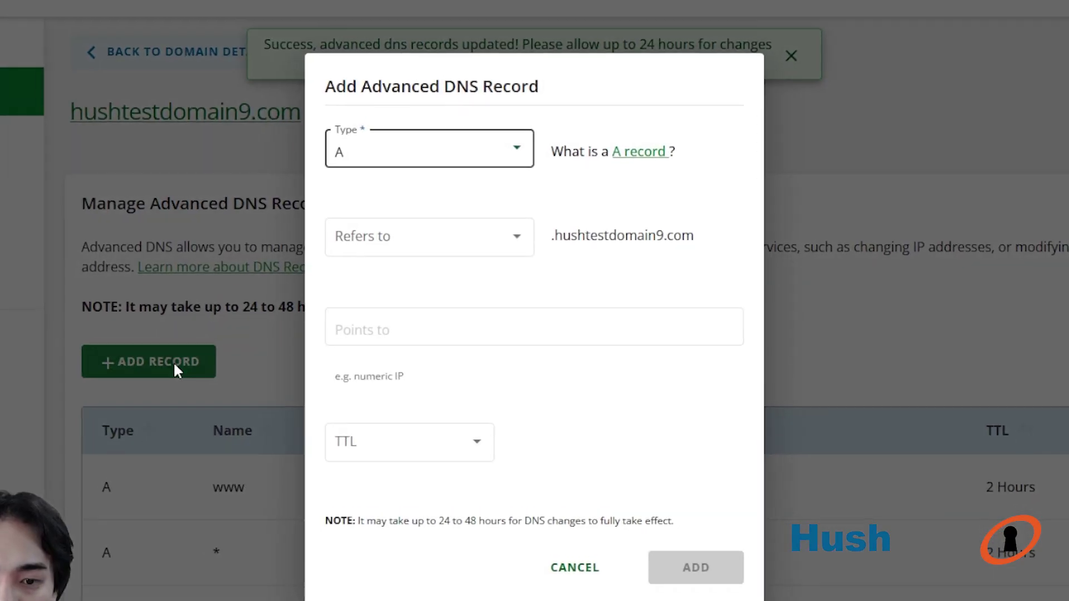
click(428, 153)
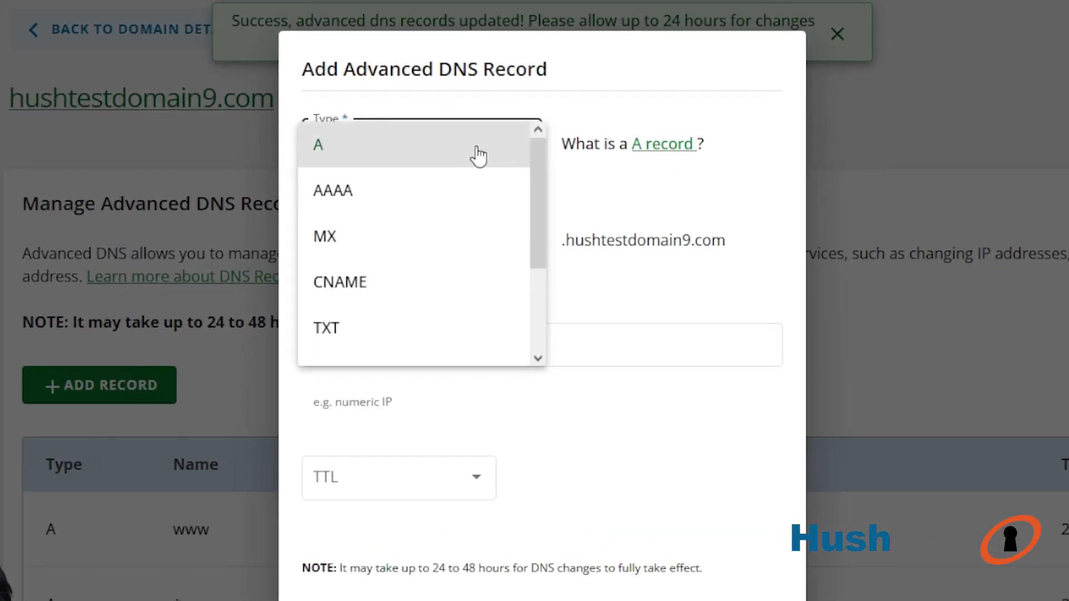
click(410, 336)
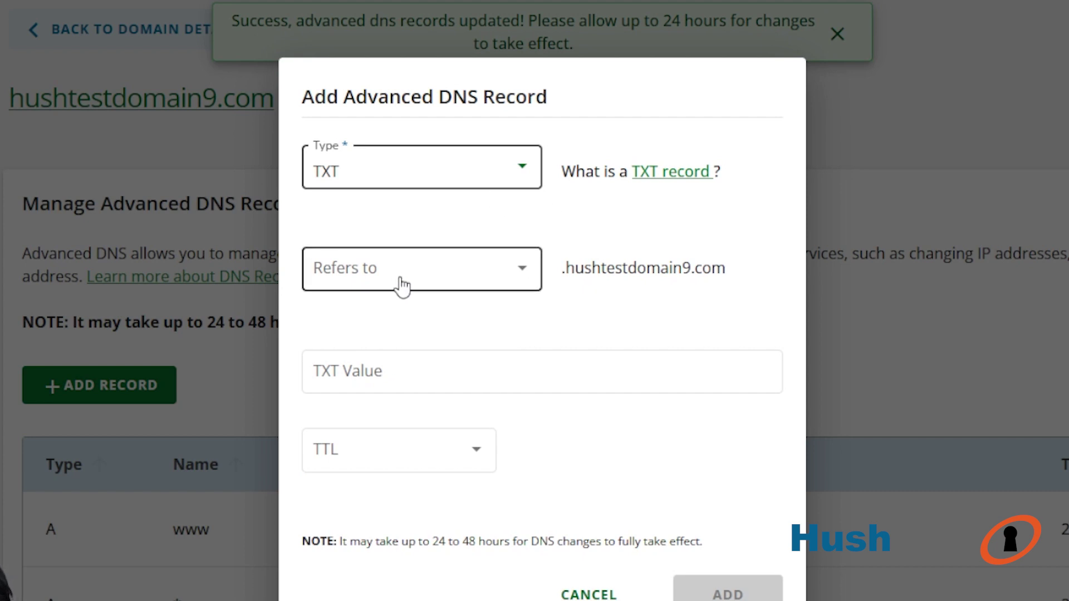
click(463, 268)
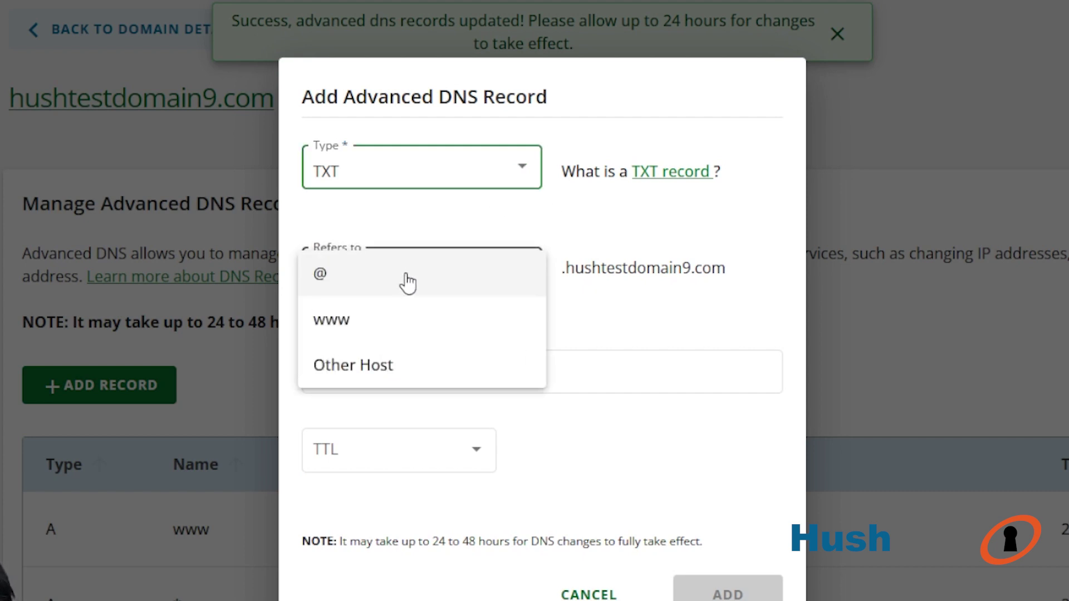
click(391, 365)
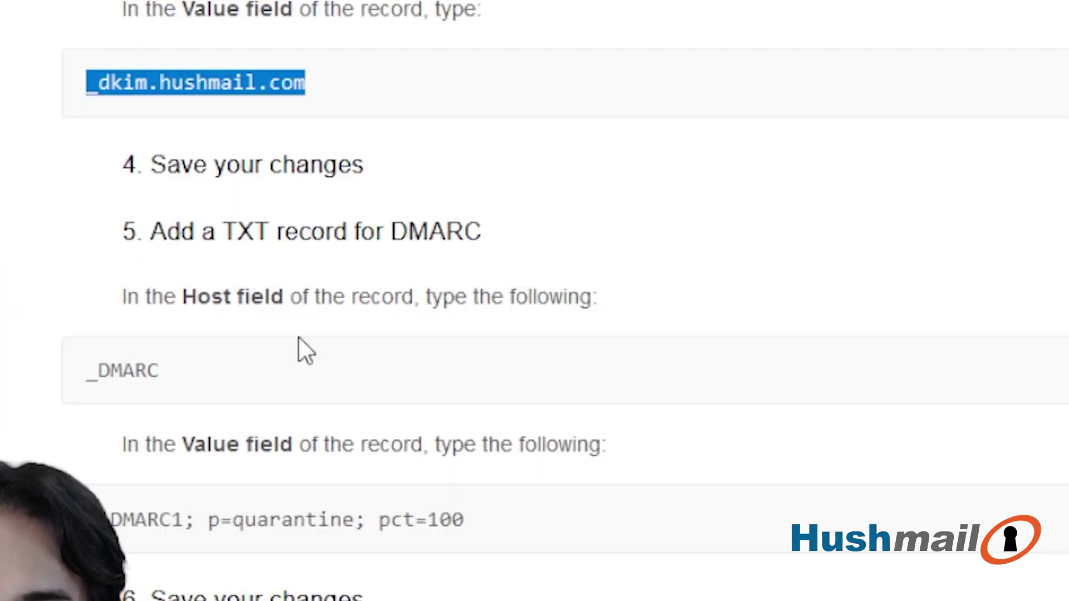
scroll(298, 336, down, 2)
double_click(128, 215)
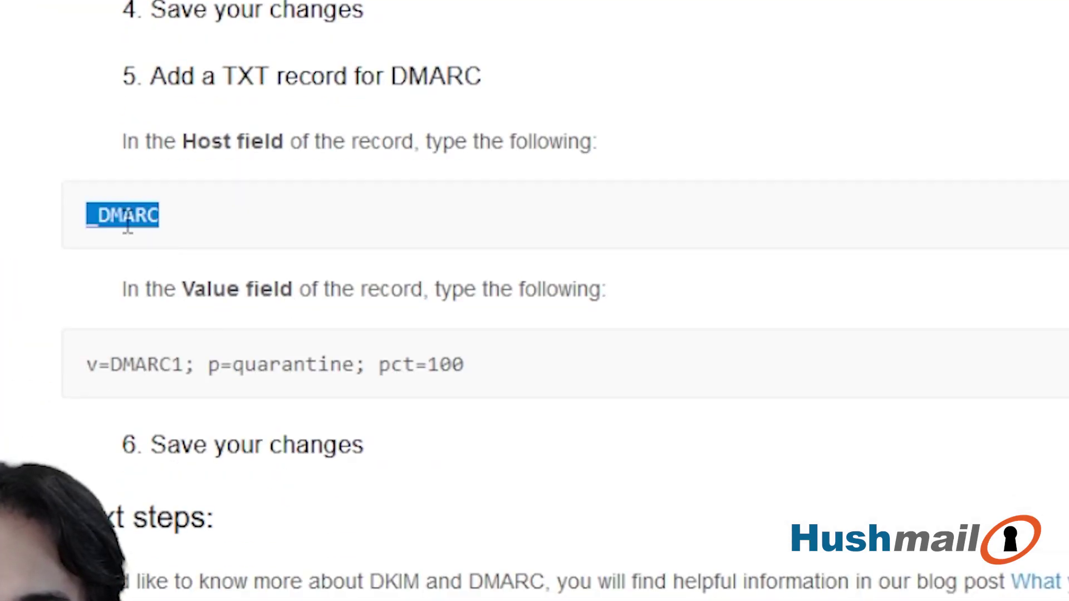
key(ctrl+c)
key(alt+Tab)
click(391, 336)
key(ctrl+v)
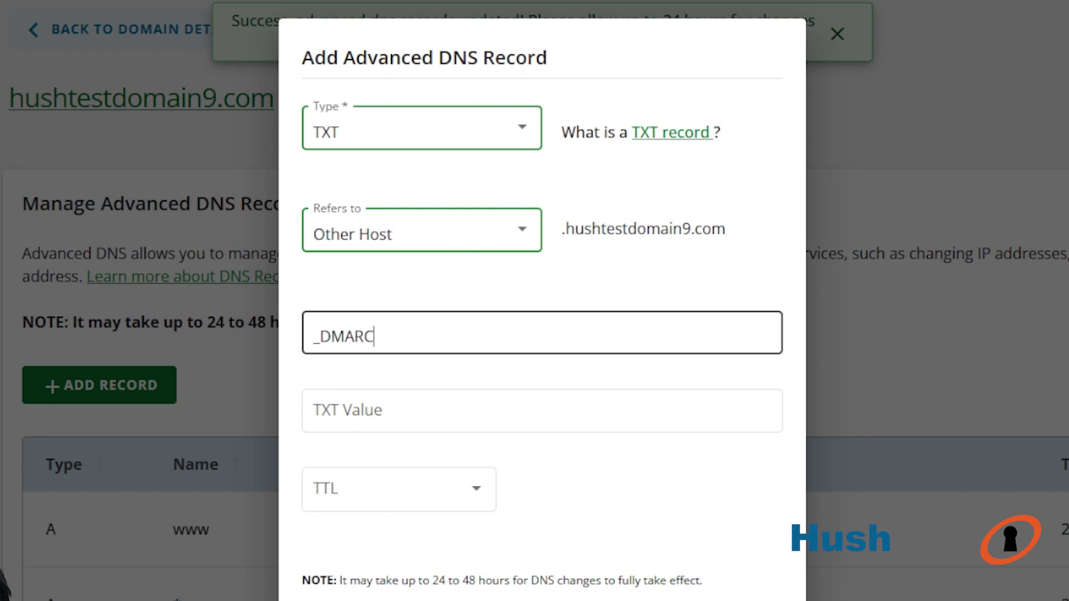
- Give it the value 'v=DMARC1; p=quarantine; pct=100' and a 1-hour TTL, and save
key(alt+Tab)
triple_click(274, 365)
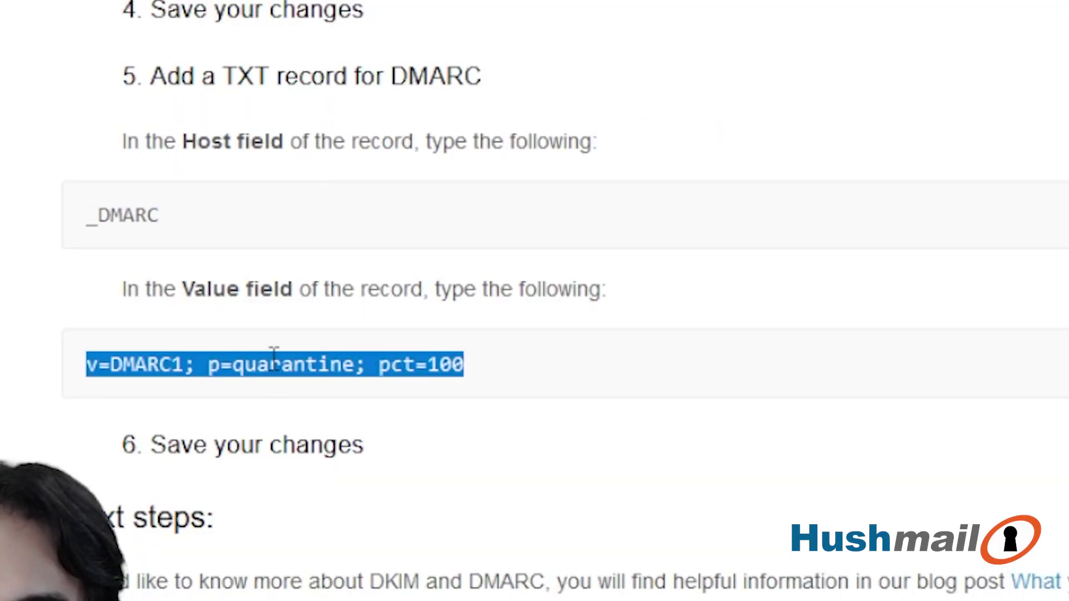
key(ctrl+c)
key(alt+Tab)
click(434, 384)
key(ctrl+v)
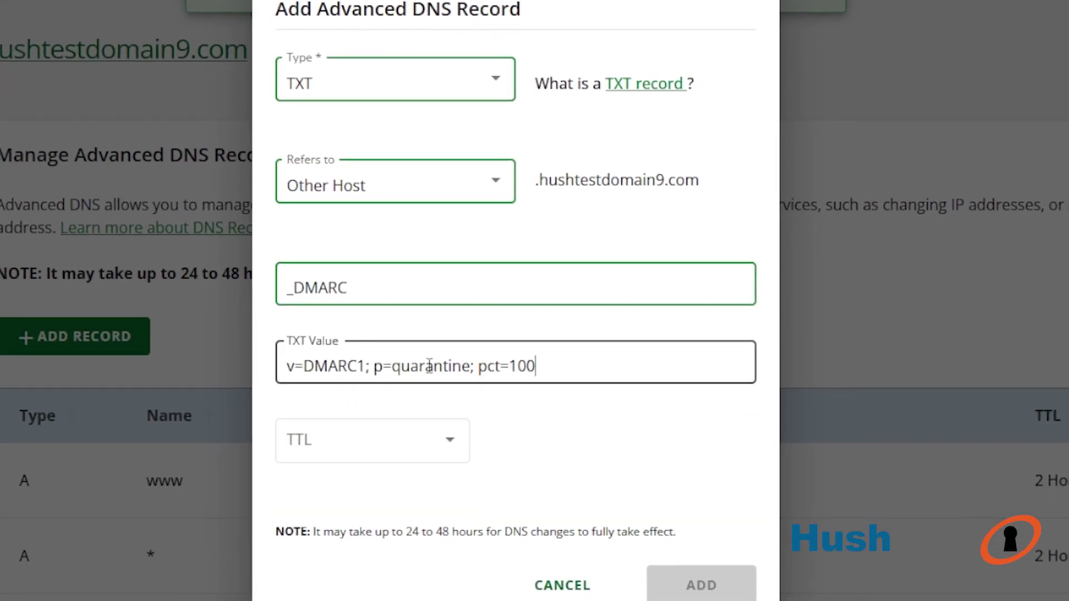
click(392, 416)
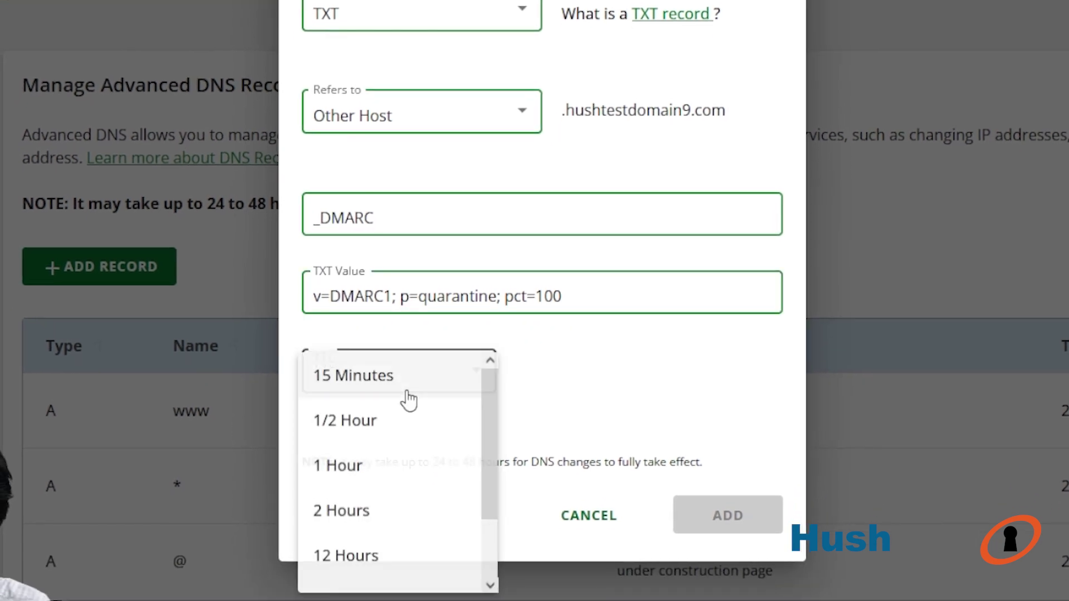
click(410, 459)
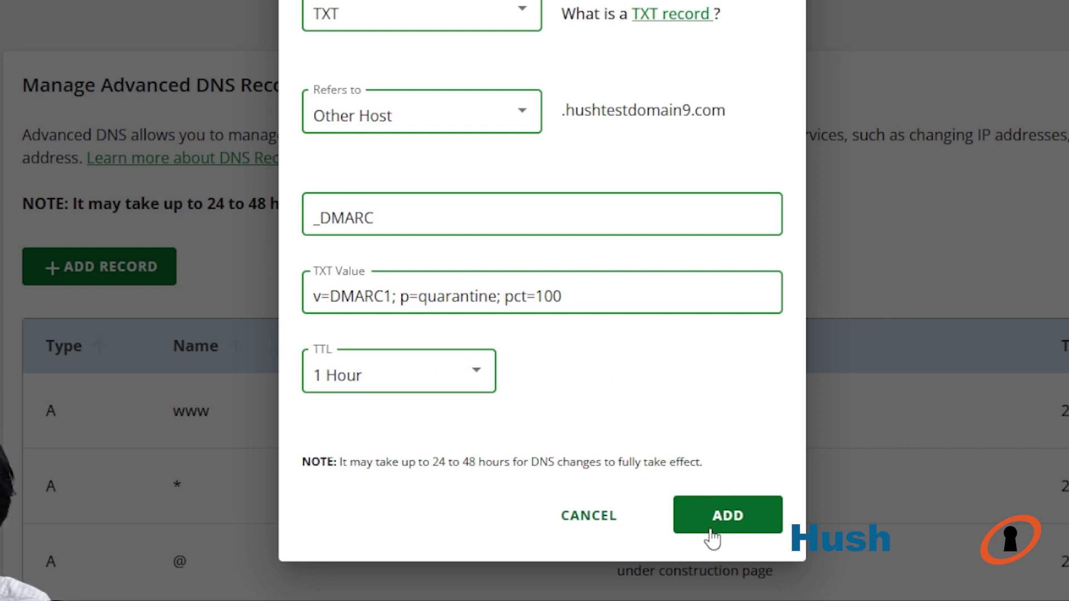
click(727, 515)
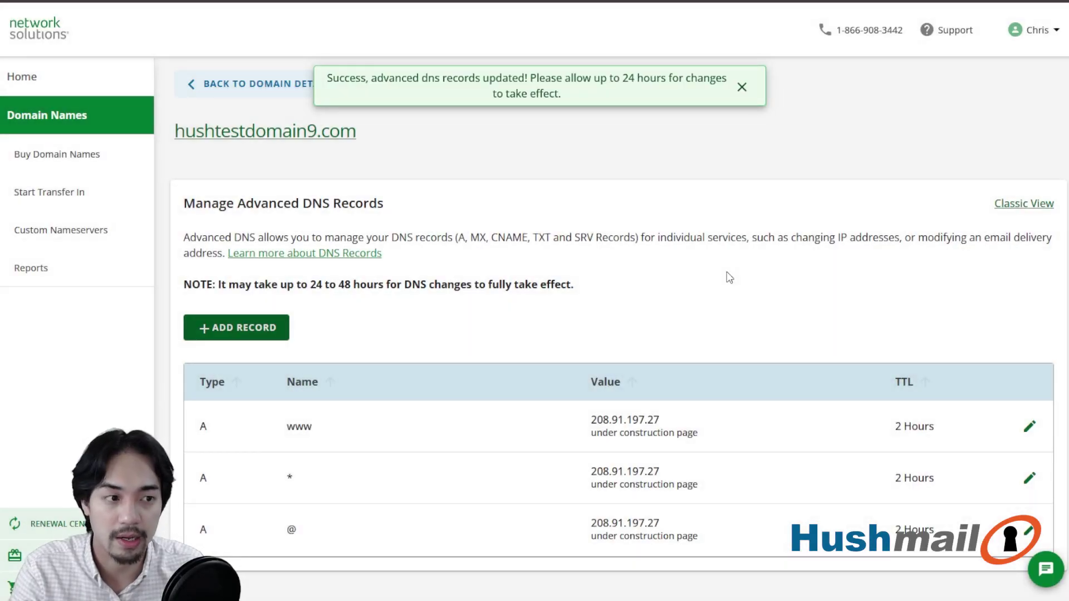
- Go back to the domain details and reopen the Advanced DNS Records manager past the warning
click(242, 84)
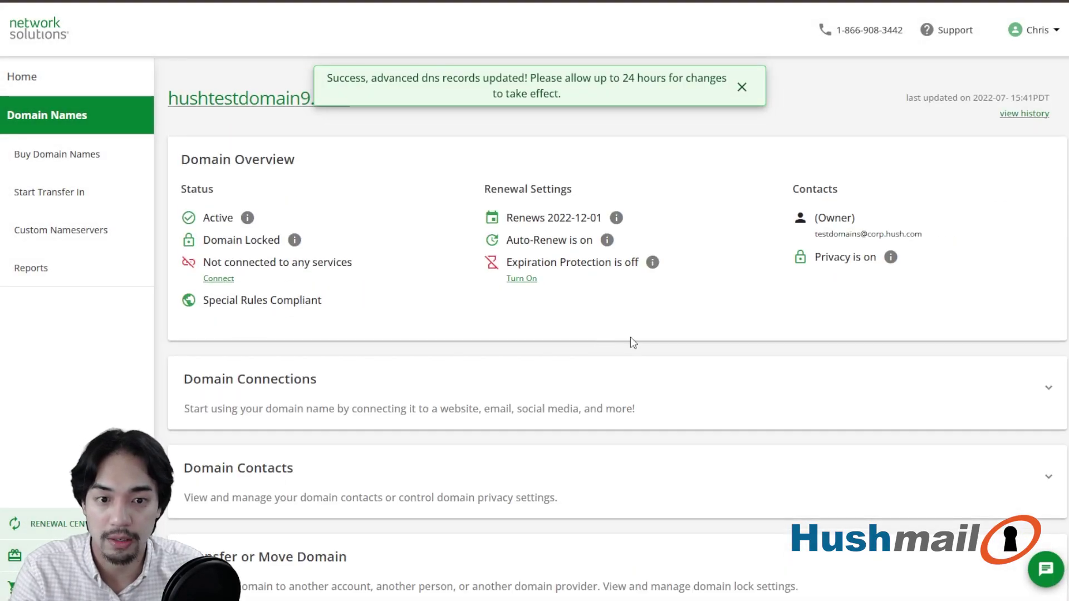
scroll(575, 354, down, 5)
click(401, 418)
scroll(547, 439, down, 4)
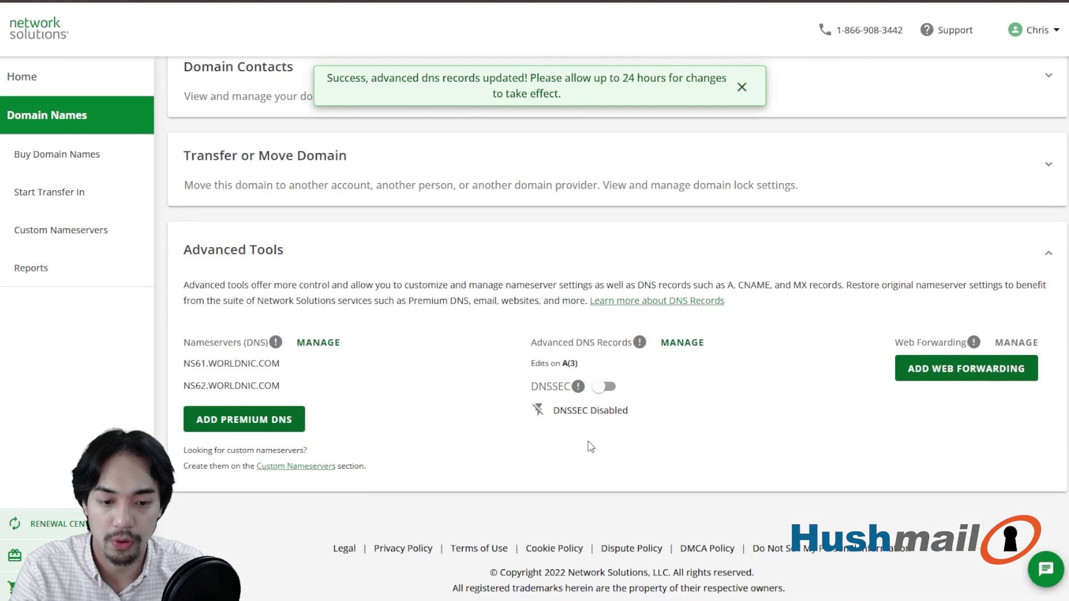
click(683, 317)
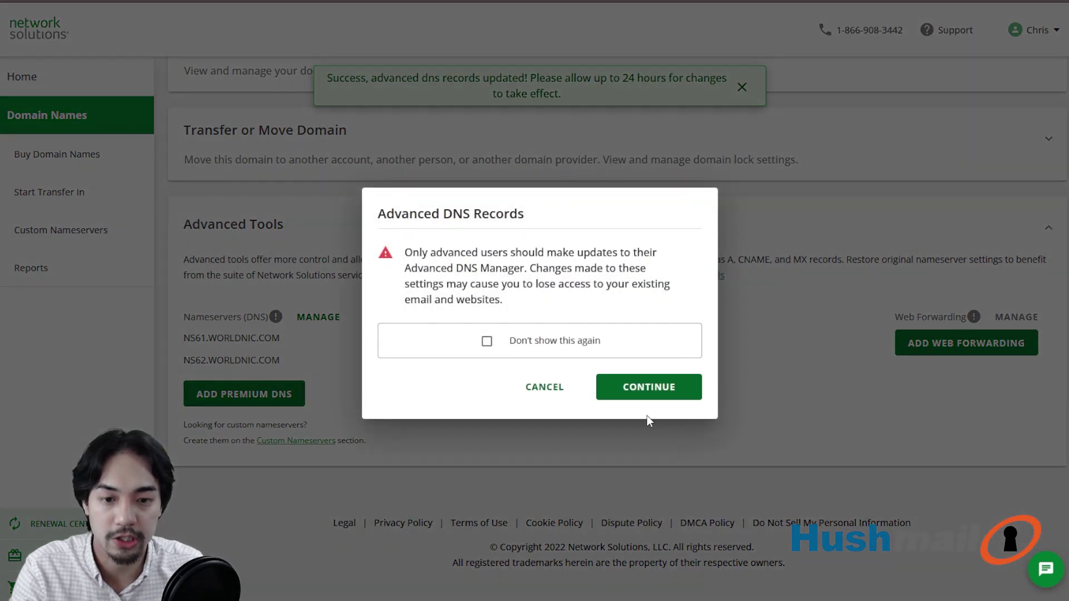
click(638, 389)
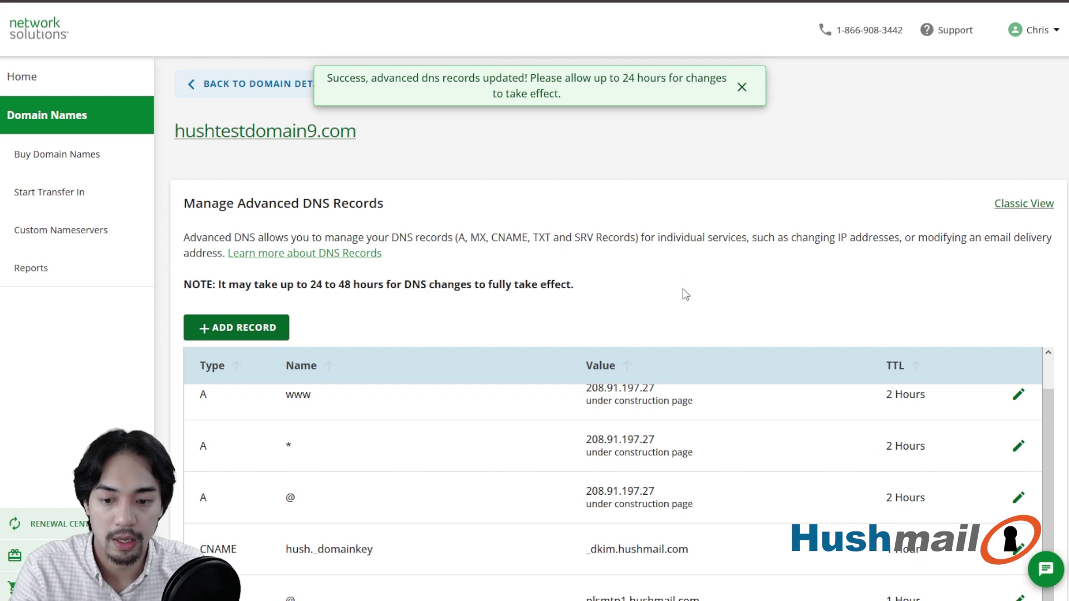
scroll(685, 284, down, 4)
scroll(690, 273, up, 1)
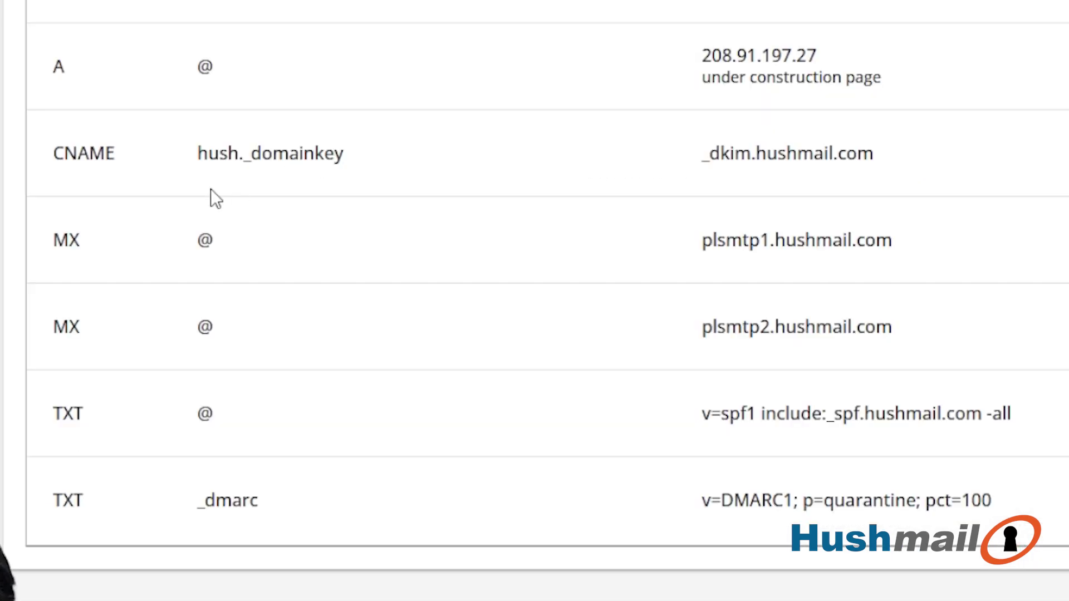
double_click(257, 156)
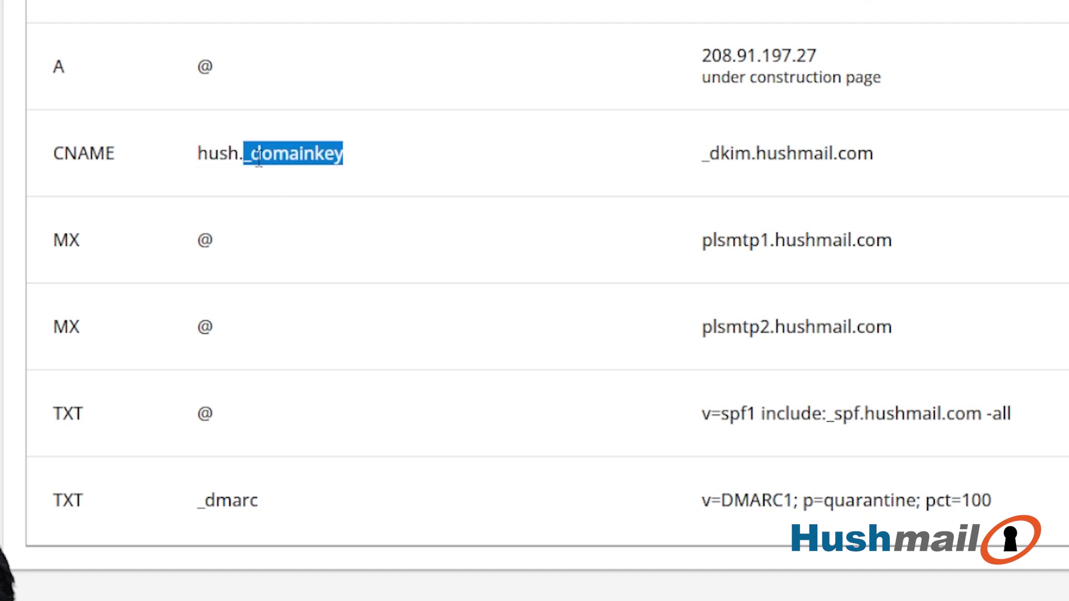
click(123, 159)
double_click(84, 153)
double_click(67, 240)
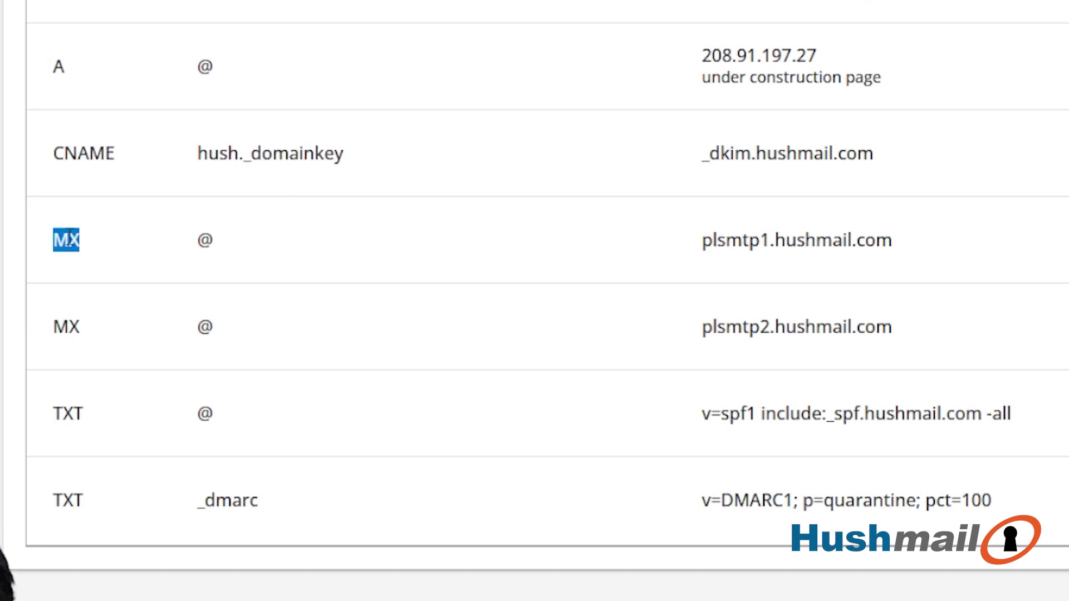
double_click(66, 328)
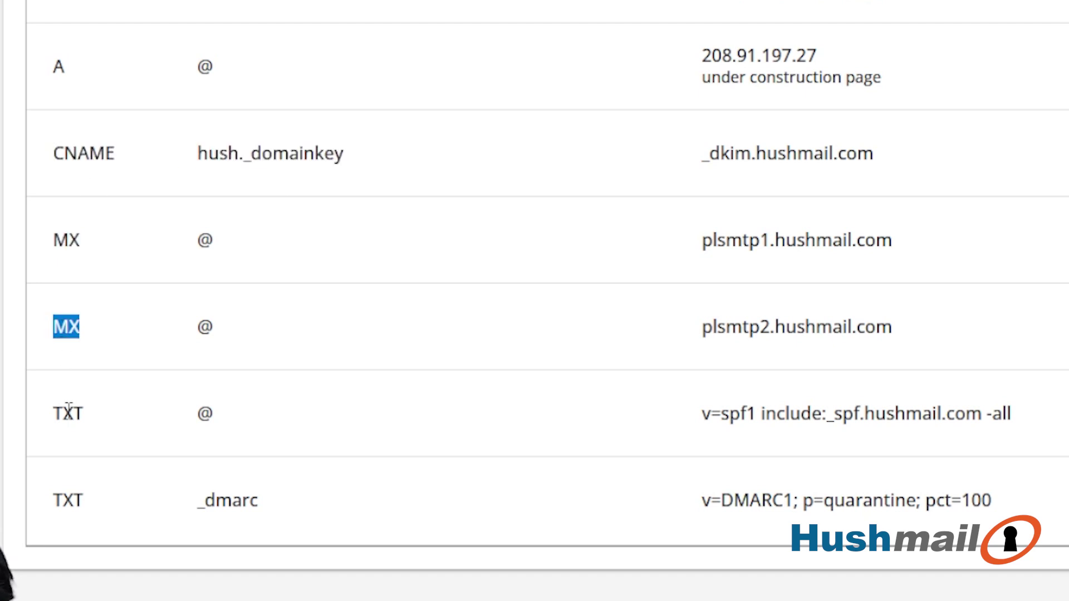
double_click(69, 413)
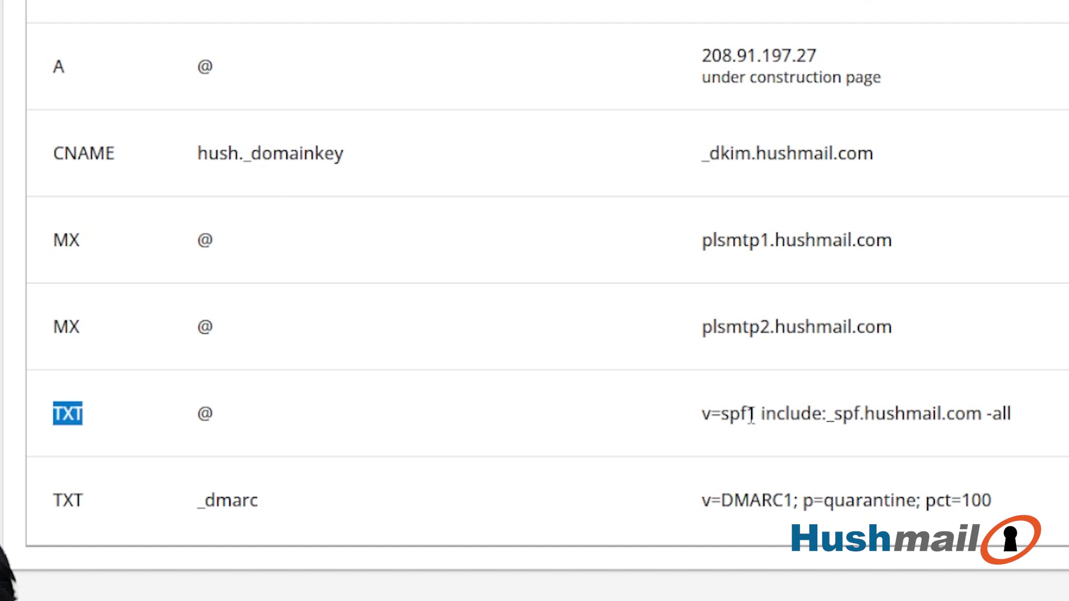
drag(702, 414, 1007, 413)
click(107, 556)
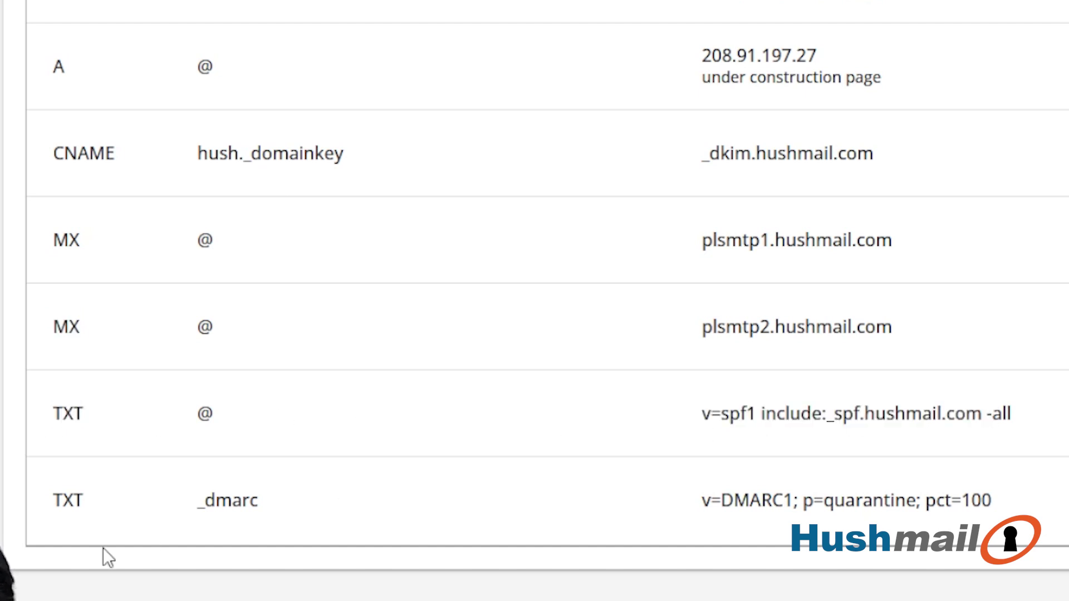